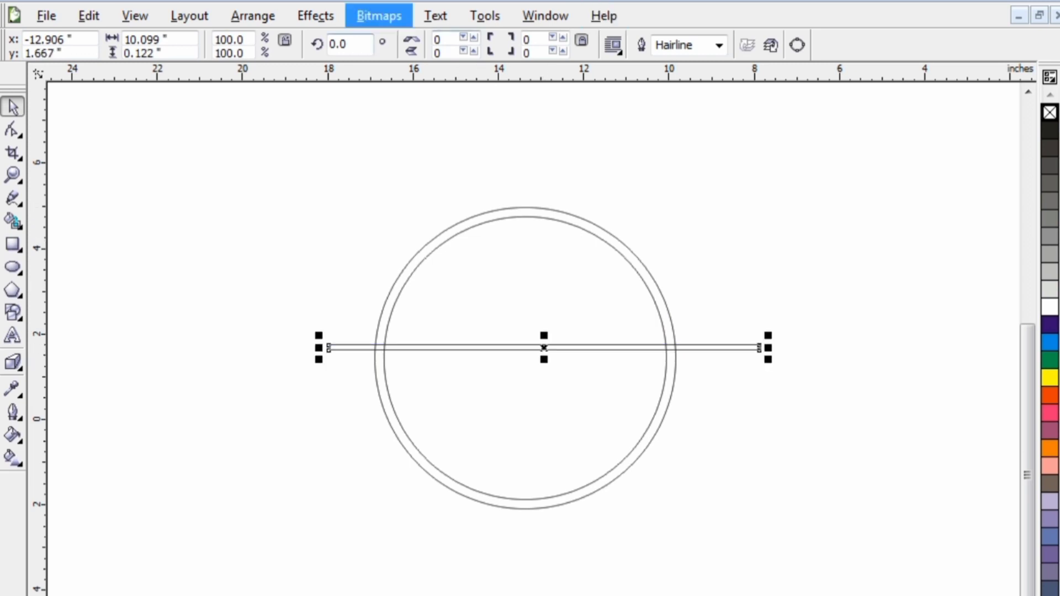
# Step: Trim the outer circle with the inner circle and the horizontal bar, and delete the bar
pyautogui.moveTo(272, 170); pyautogui.dragTo(821, 534)
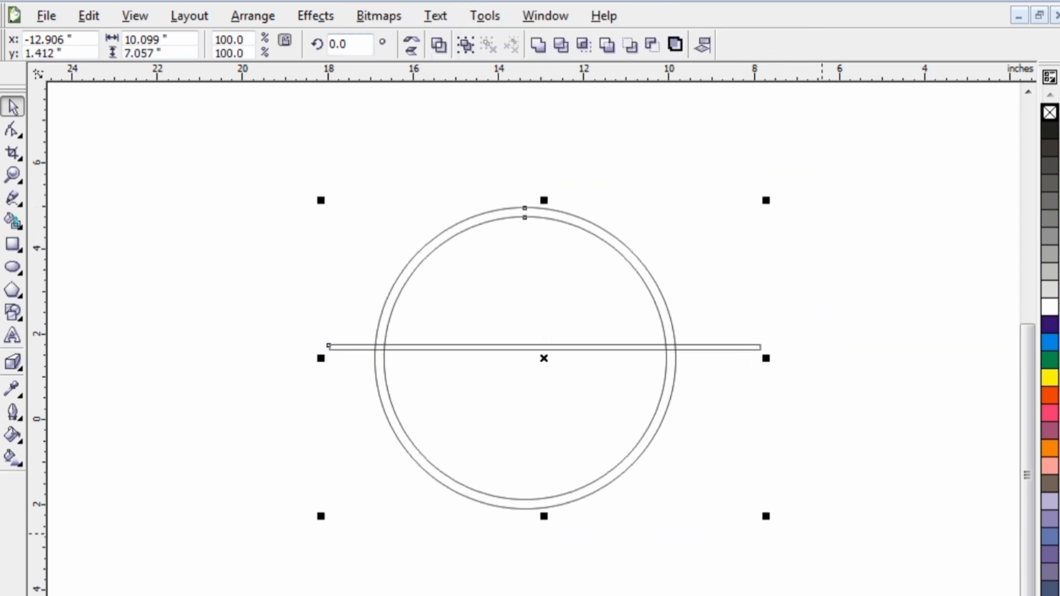
pyautogui.click(560, 44)
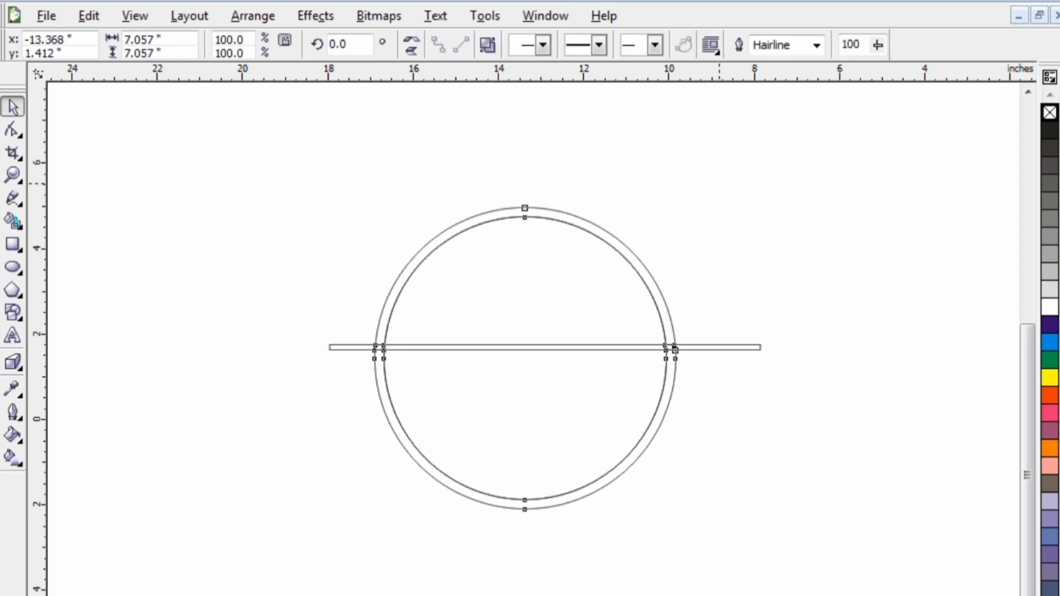
pyautogui.click(719, 368)
pyautogui.click(696, 350)
pyautogui.press('Delete')
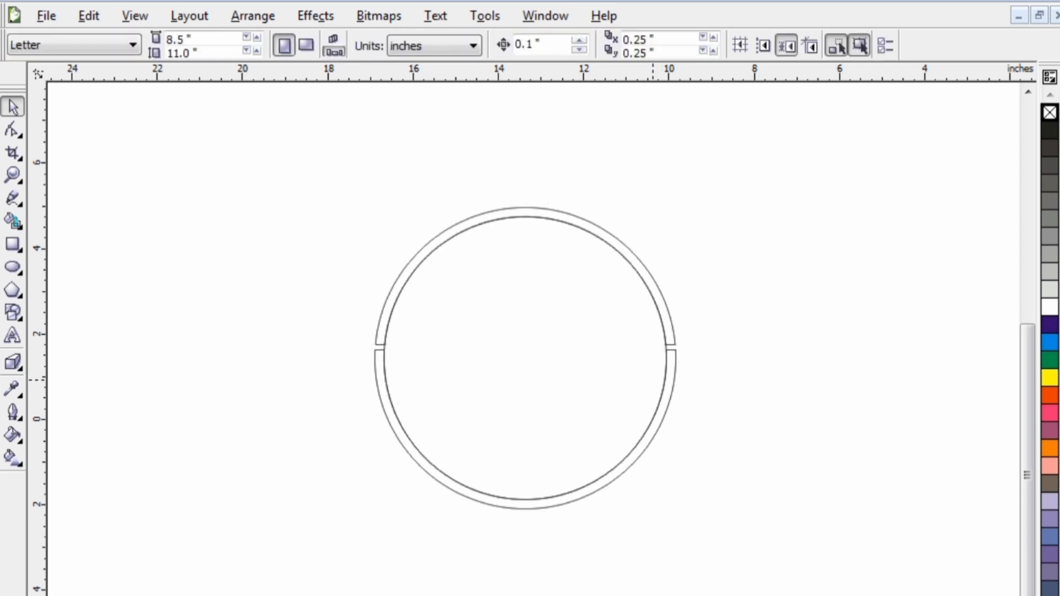
# Step: Move the cut ring aside and delete the leftover inner circle
pyautogui.moveTo(667, 378); pyautogui.dragTo(862, 417)
pyautogui.click(494, 373)
pyautogui.press('Delete')
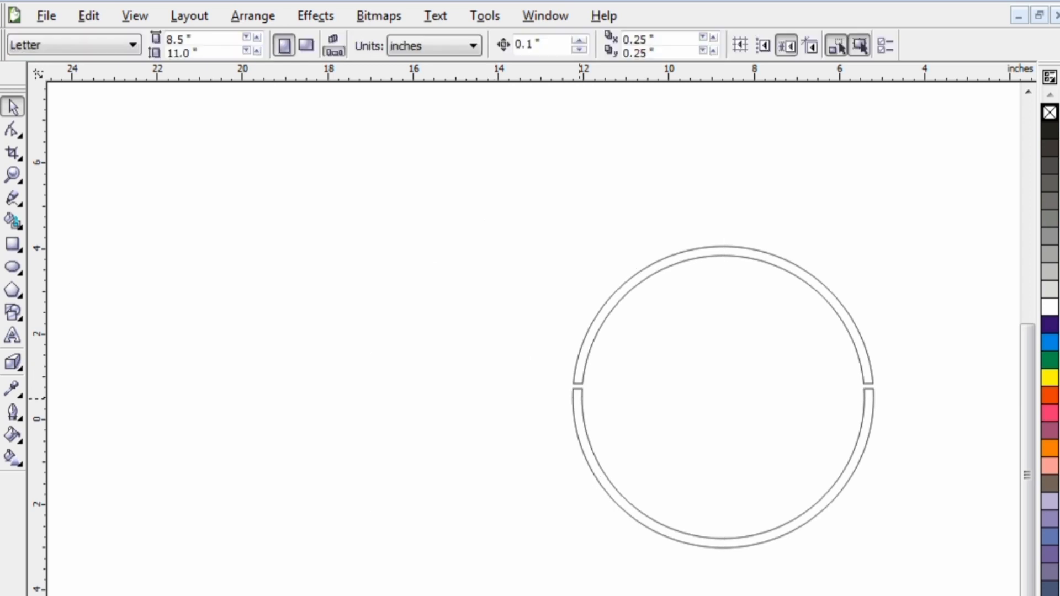
# Step: Move the cut ring back to the middle, break it apart and delete its lower half
pyautogui.moveTo(573, 405); pyautogui.dragTo(392, 359)
pyautogui.rightClick(427, 349)
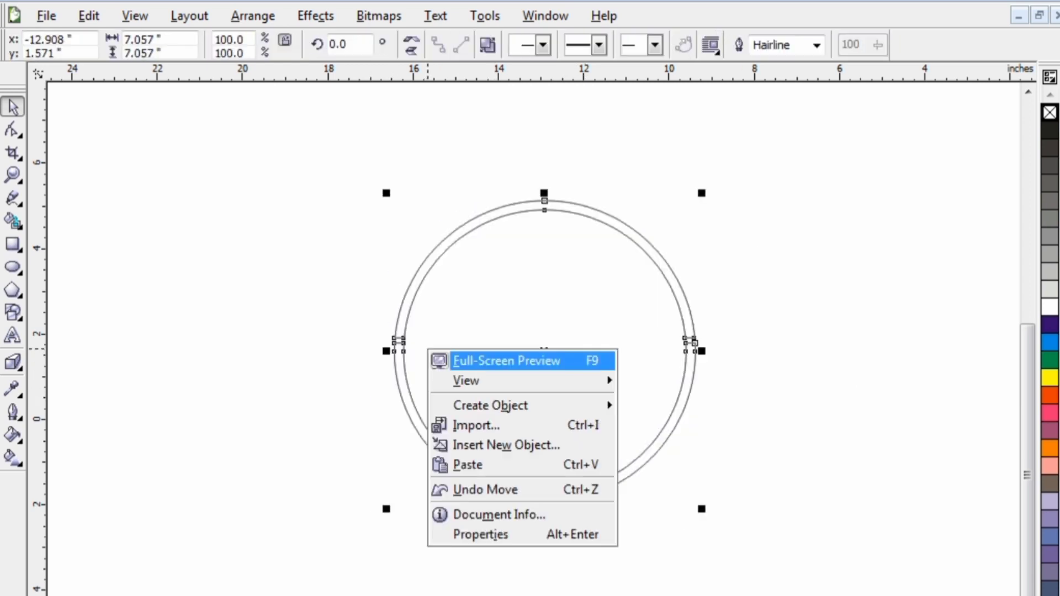
pyautogui.moveTo(467, 381)
pyautogui.rightClick(395, 355)
pyautogui.click(442, 388)
pyautogui.click(401, 411)
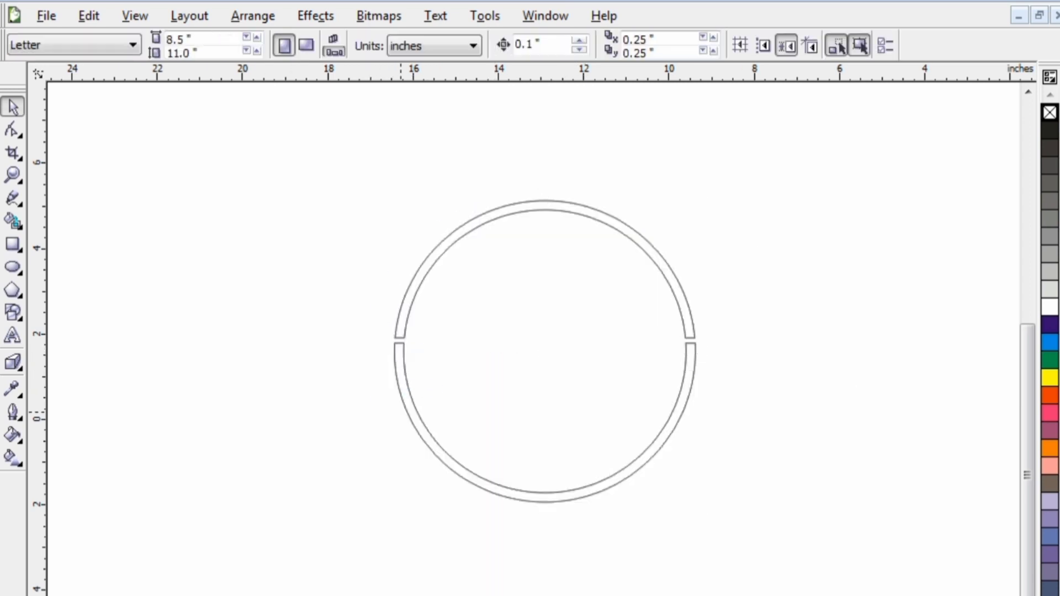
pyautogui.moveTo(425, 442); pyautogui.dragTo(365, 485)
pyautogui.press('Delete')
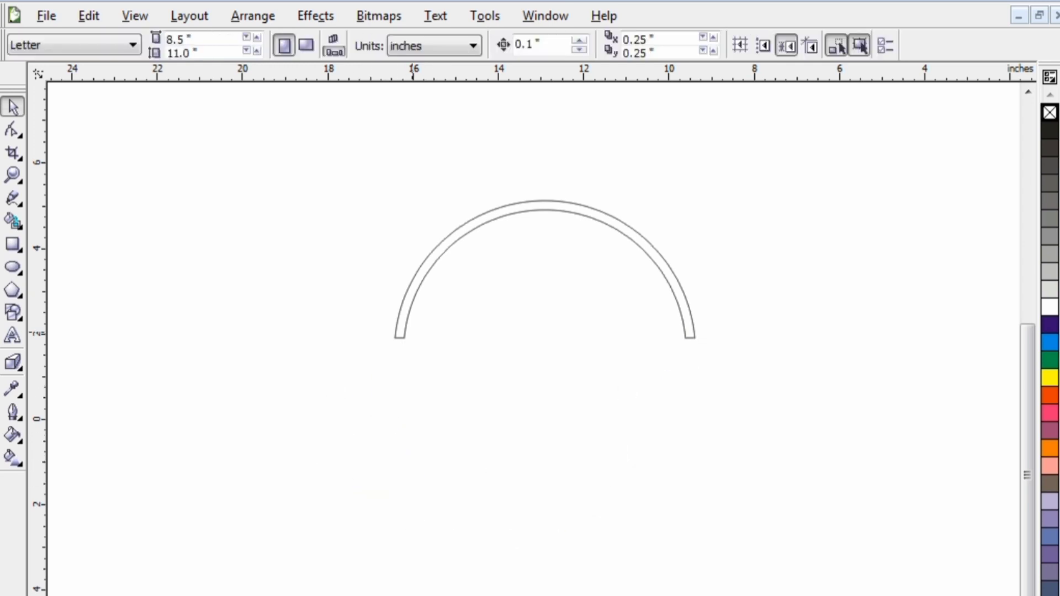
# Step: Shift the half ring down and extrude it toward a vanishing point at its lower right, with a depth of 20
pyautogui.moveTo(396, 329); pyautogui.dragTo(334, 406)
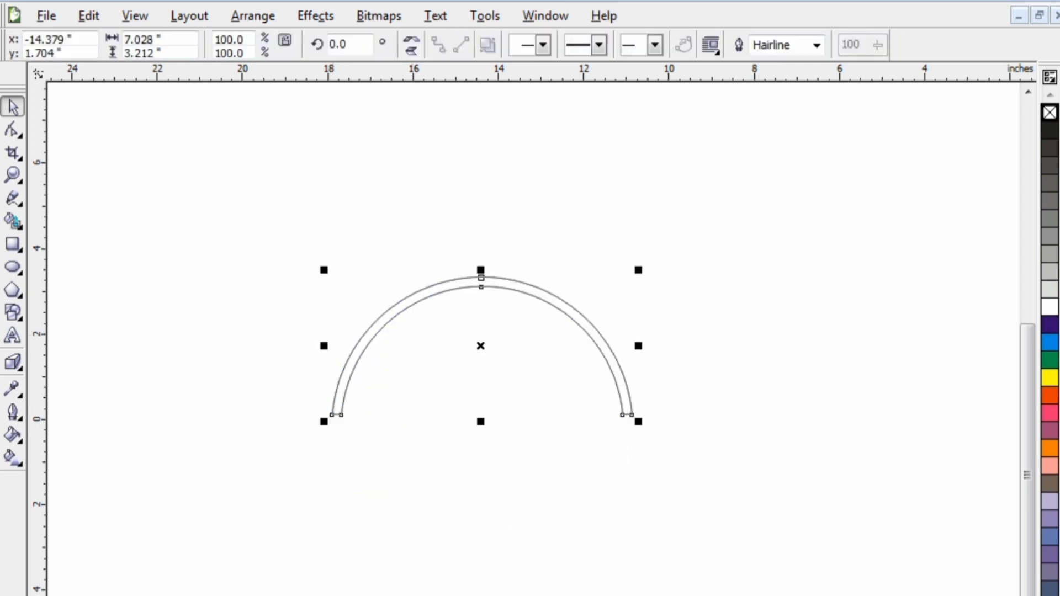
pyautogui.click(13, 363)
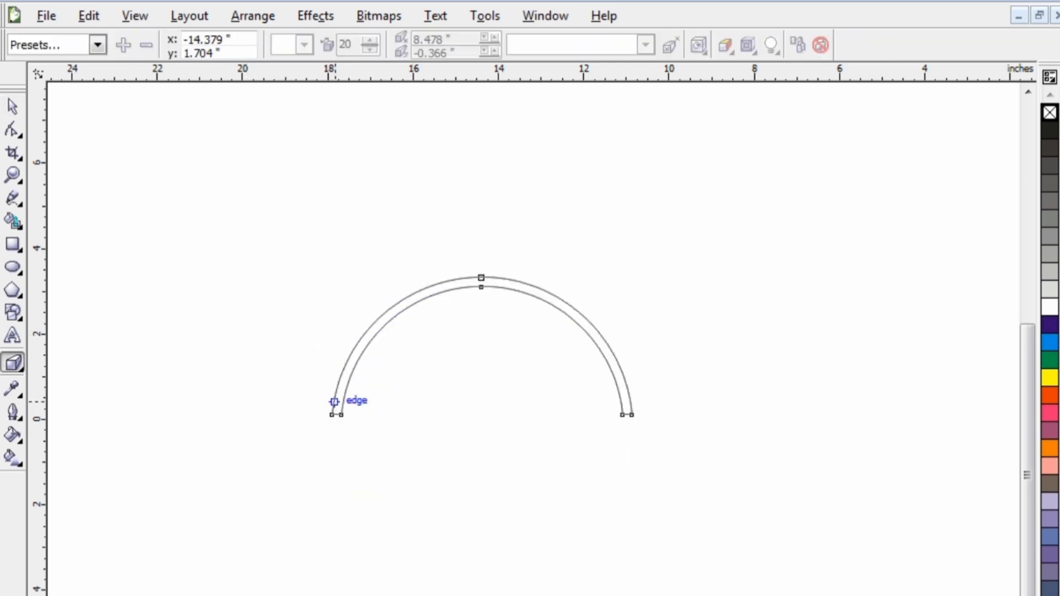
pyautogui.moveTo(334, 402)
pyautogui.mouseDown()
pyautogui.moveTo(719, 485)
pyautogui.moveTo(856, 479)
pyautogui.mouseUp()
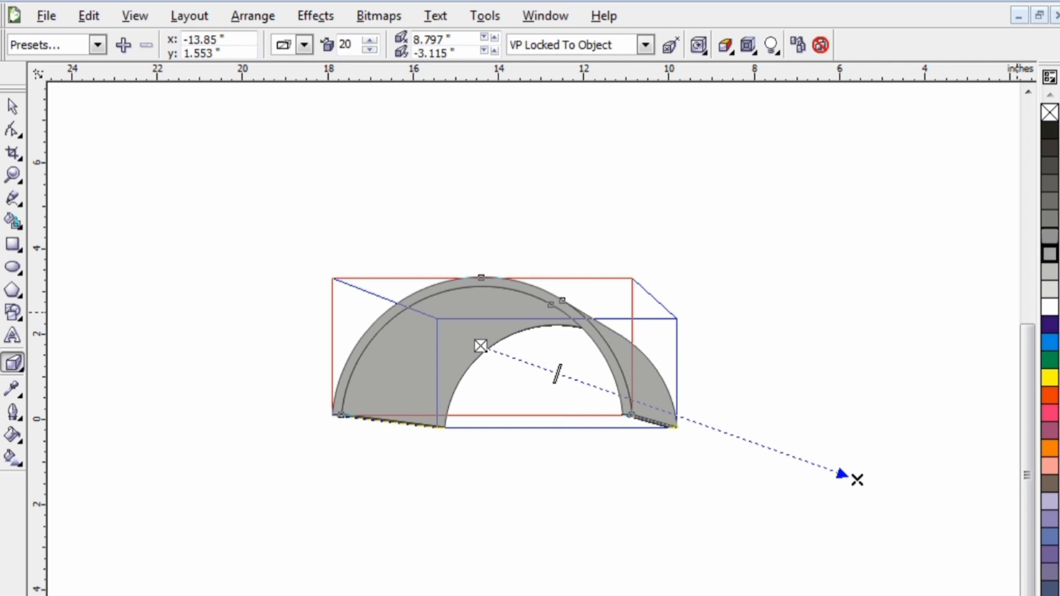
# Step: Fill the extruded half ring with medium grey, keeping the extrusion depth at 20
pyautogui.click(1049, 289)
pyautogui.click(1050, 271)
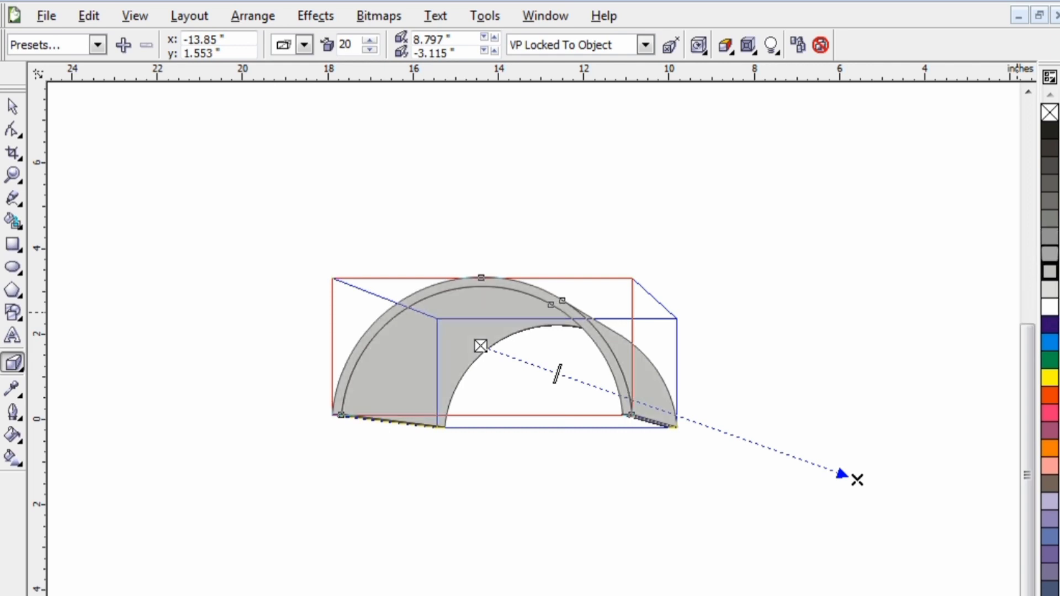
pyautogui.click(1049, 253)
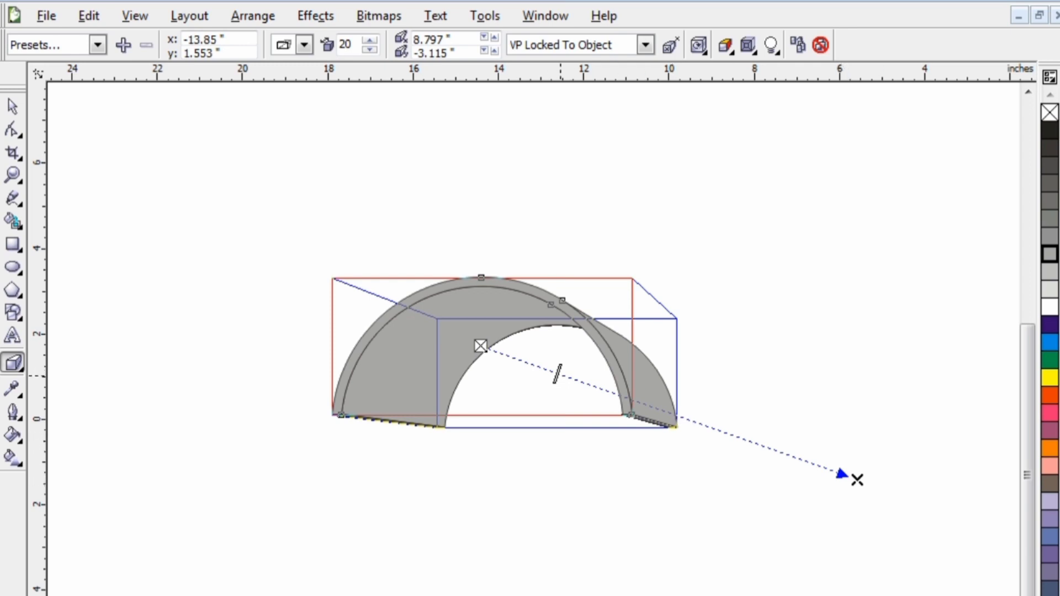
pyautogui.moveTo(558, 374); pyautogui.dragTo(697, 424)
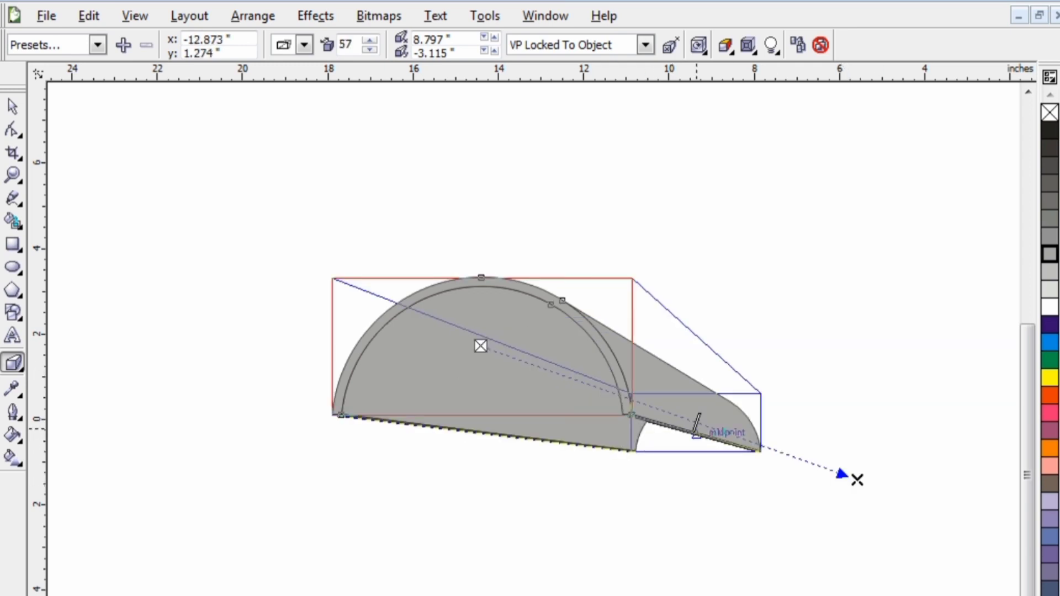
pyautogui.hotkey('ctrl', 'z')
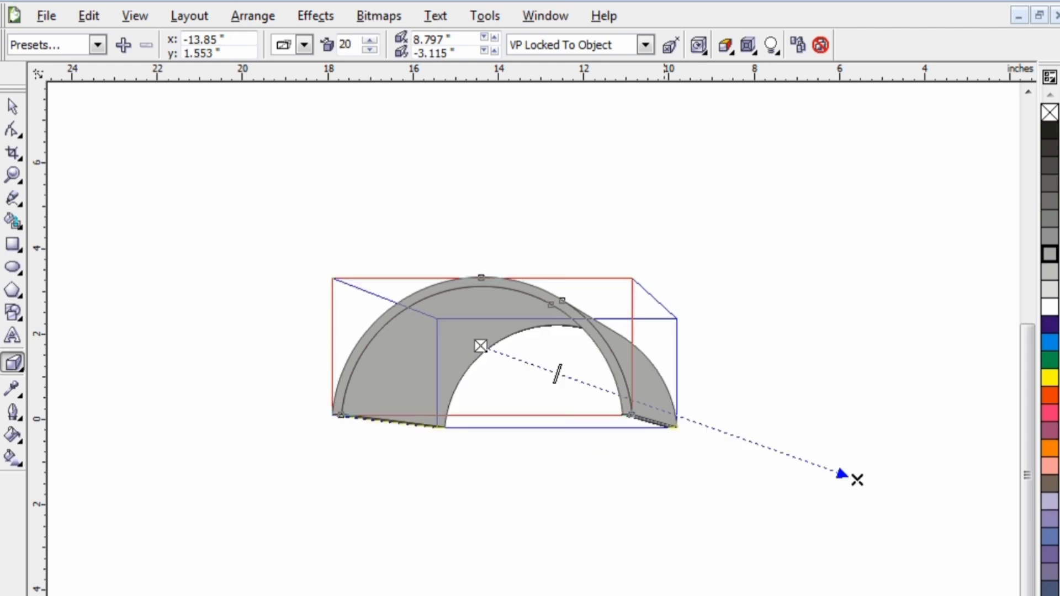
# Step: Rotate the extruded half ring in 3D so that it opens upward and tilts down to the right
pyautogui.press('space')
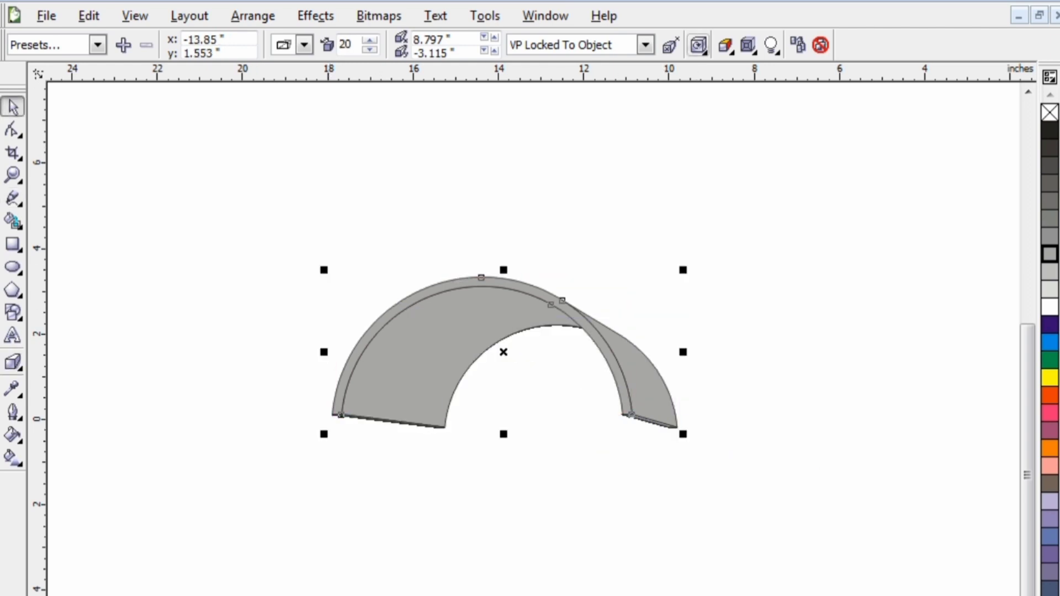
pyautogui.click(698, 45)
pyautogui.moveTo(741, 118); pyautogui.dragTo(741, 170)
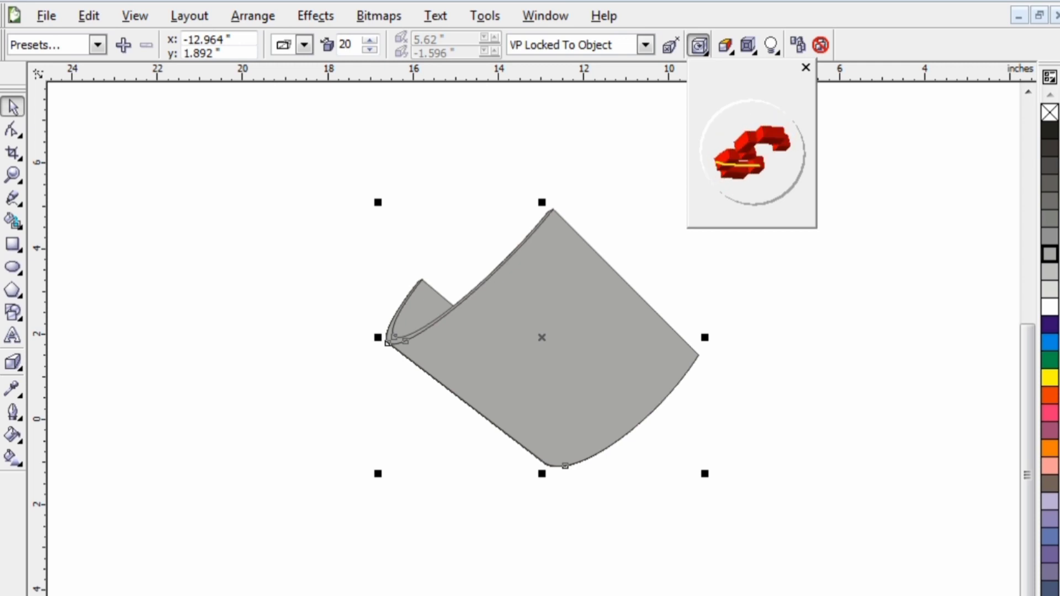
pyautogui.moveTo(759, 164)
pyautogui.mouseDown()
pyautogui.moveTo(725, 164)
pyautogui.moveTo(740, 132)
pyautogui.moveTo(715, 166)
pyautogui.moveTo(754, 154)
pyautogui.moveTo(717, 131)
pyautogui.moveTo(742, 165)
pyautogui.moveTo(734, 147)
pyautogui.moveTo(773, 158)
pyautogui.moveTo(756, 152)
pyautogui.moveTo(764, 149)
pyautogui.moveTo(742, 160)
pyautogui.mouseUp()
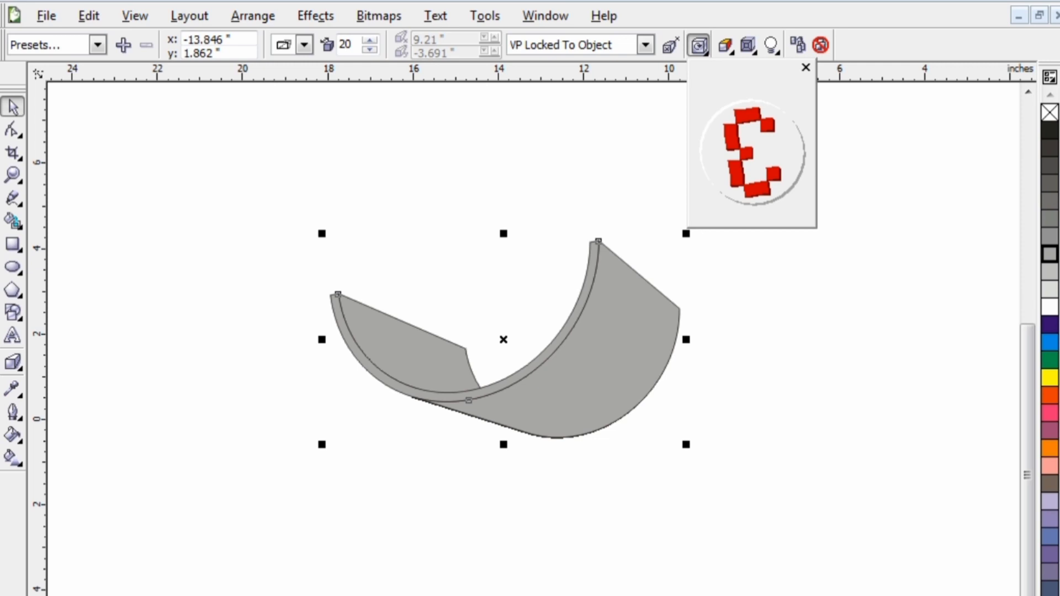
pyautogui.moveTo(745, 157); pyautogui.dragTo(758, 152)
pyautogui.moveTo(732, 188); pyautogui.dragTo(798, 163)
pyautogui.moveTo(734, 158)
pyautogui.mouseDown()
pyautogui.moveTo(778, 147)
pyautogui.moveTo(751, 157)
pyautogui.mouseUp()
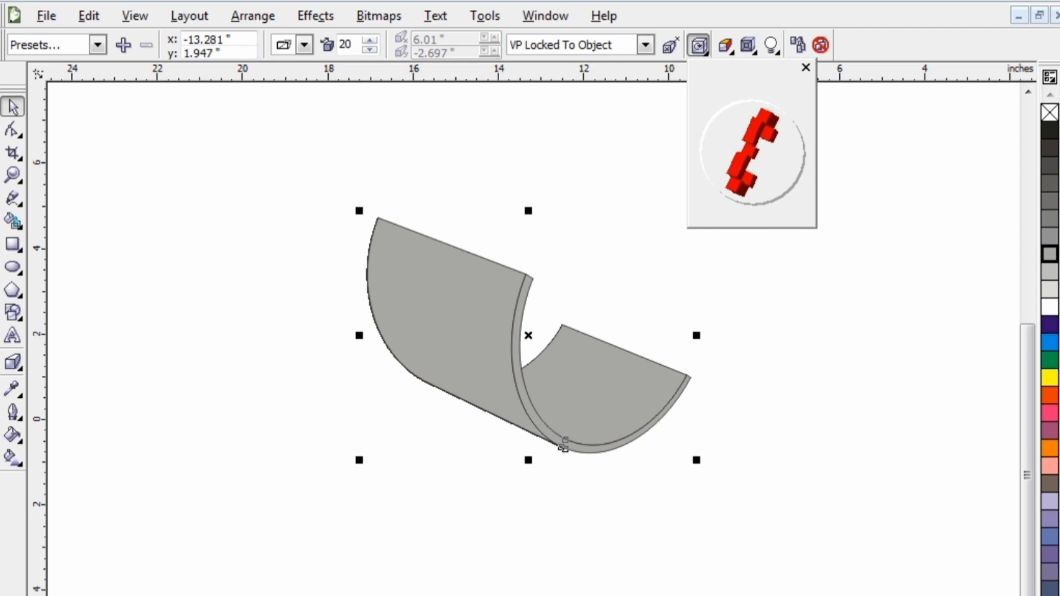
pyautogui.moveTo(750, 154); pyautogui.dragTo(752, 156)
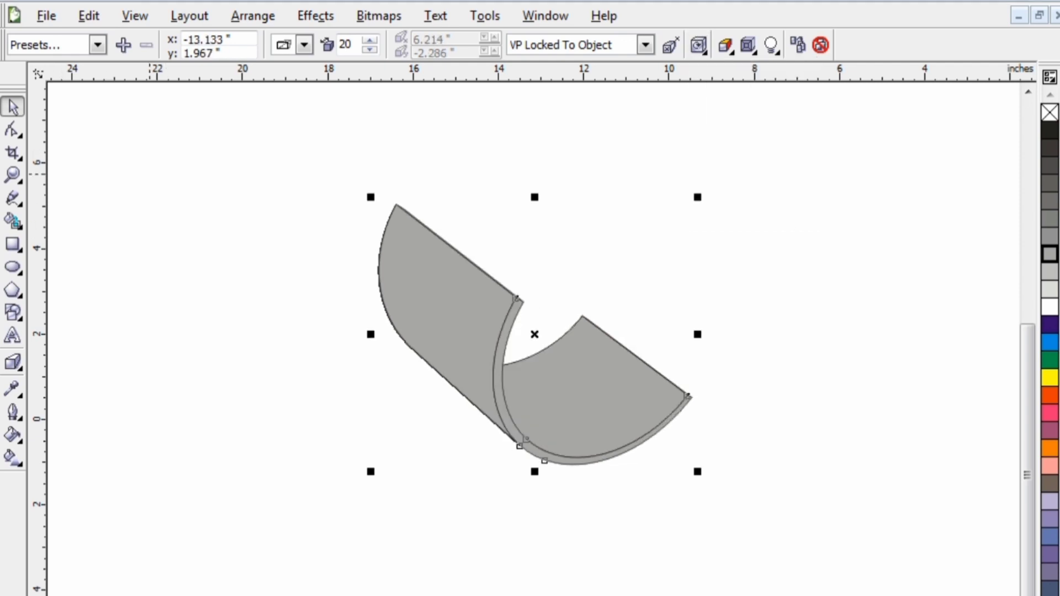
# Step: Move the rotated extrusion up and place a duplicate of it to its lower left
pyautogui.moveTo(440, 358); pyautogui.dragTo(426, 307)
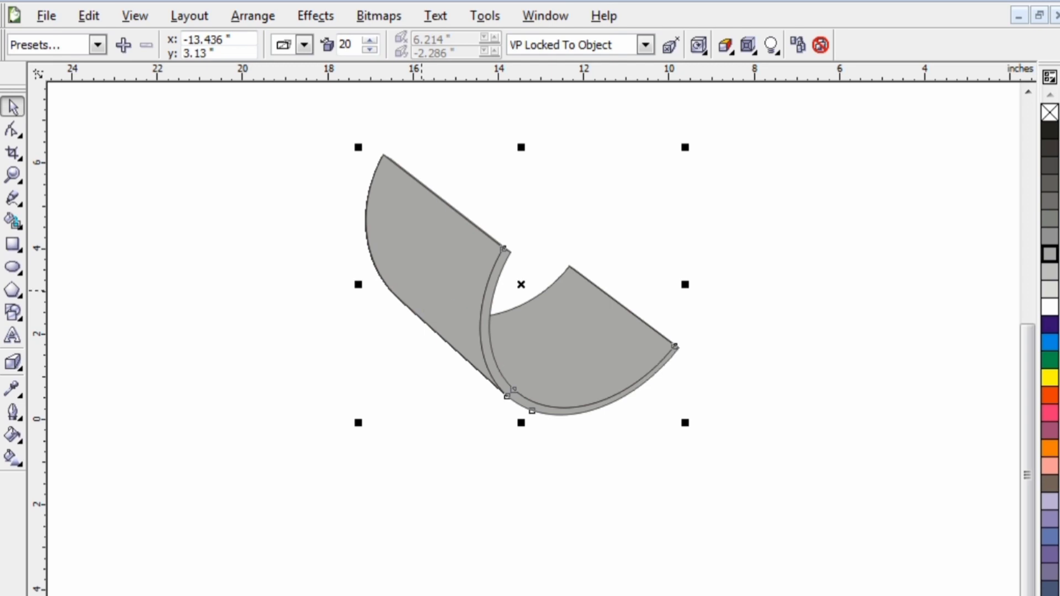
pyautogui.press('+')
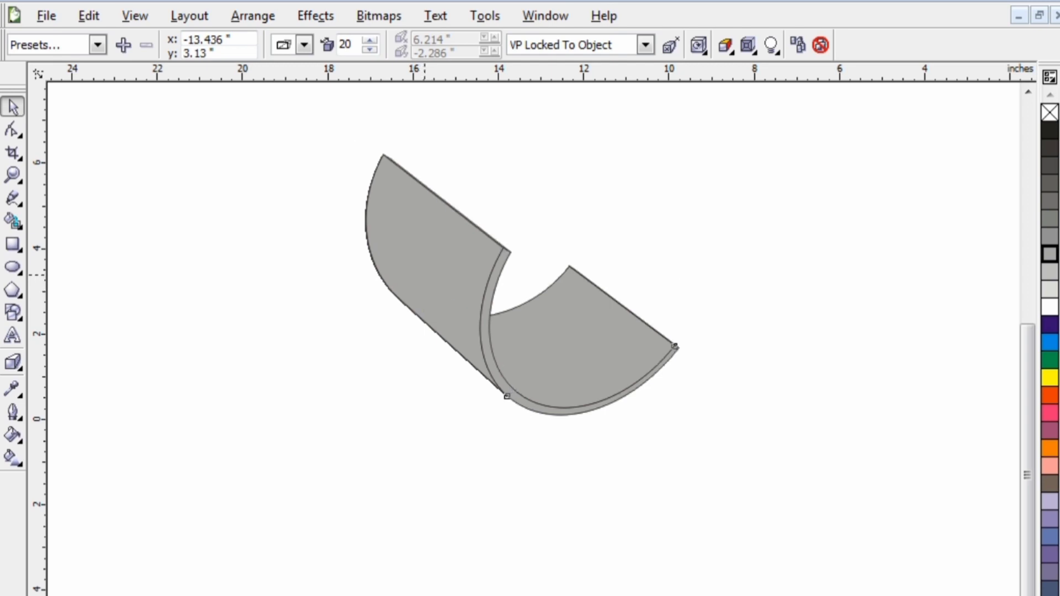
pyautogui.moveTo(425, 291); pyautogui.dragTo(324, 407)
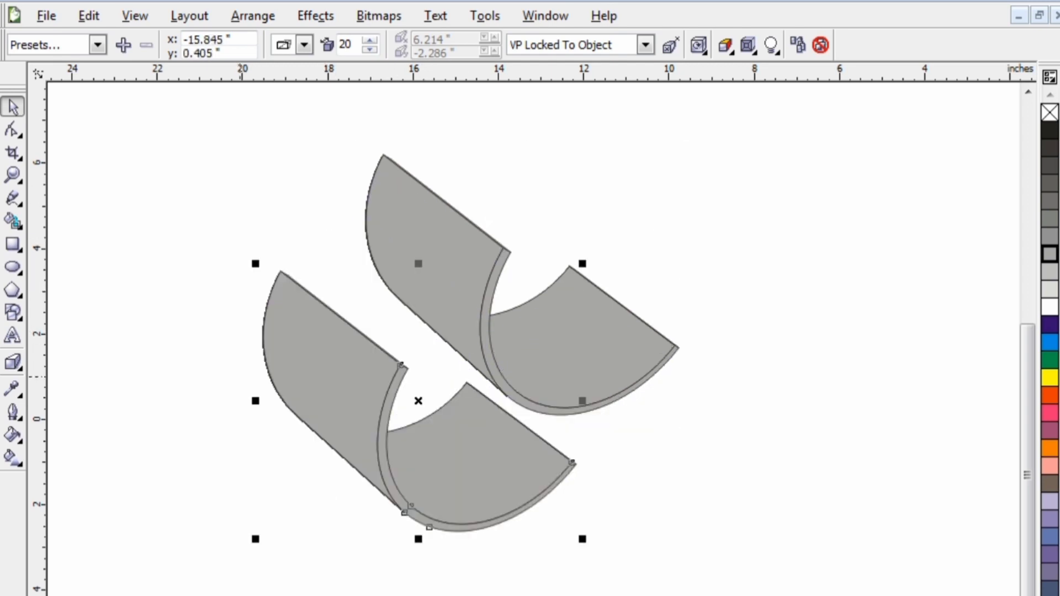
# Step: Rotate the duplicate extrusion in 3D into a downward-opening arch that curves down to the right
pyautogui.click(304, 334)
pyautogui.click(304, 334)
pyautogui.click(697, 45)
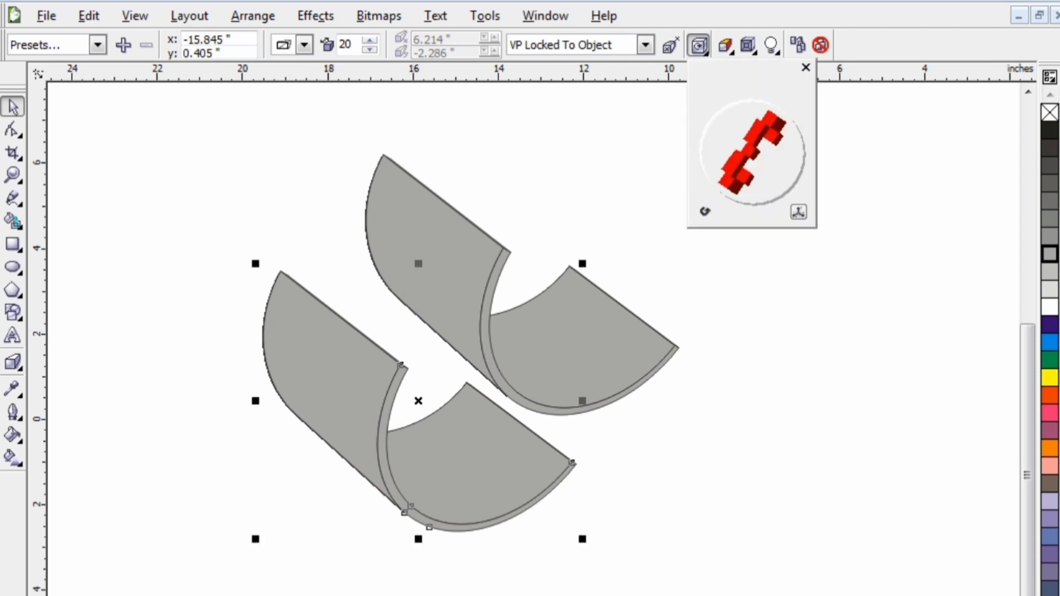
pyautogui.moveTo(752, 165); pyautogui.dragTo(752, 135)
pyautogui.moveTo(737, 177); pyautogui.dragTo(743, 145)
pyautogui.moveTo(747, 134); pyautogui.dragTo(774, 138)
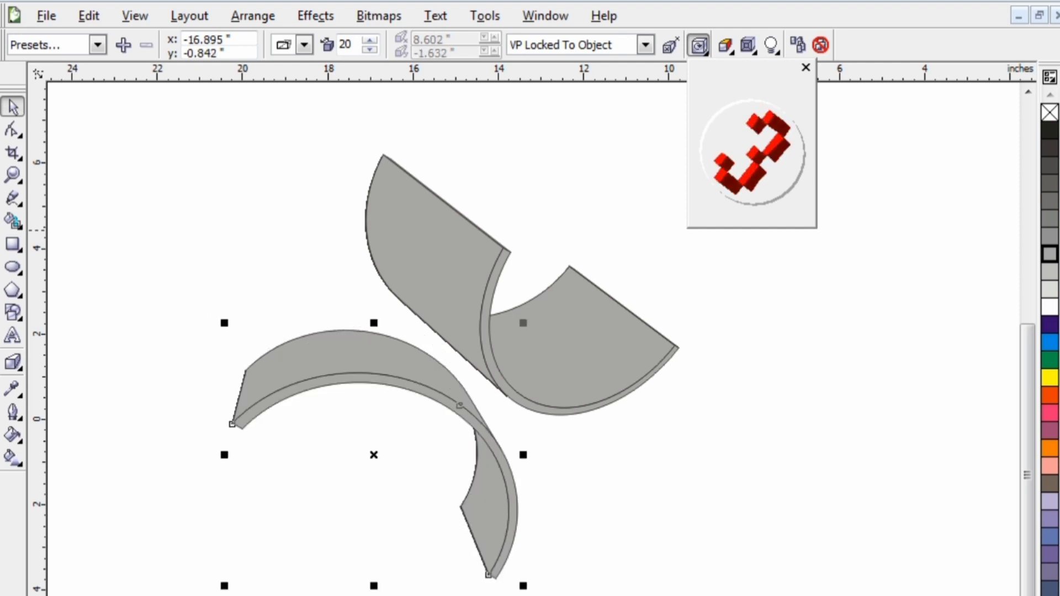
pyautogui.press('Escape')
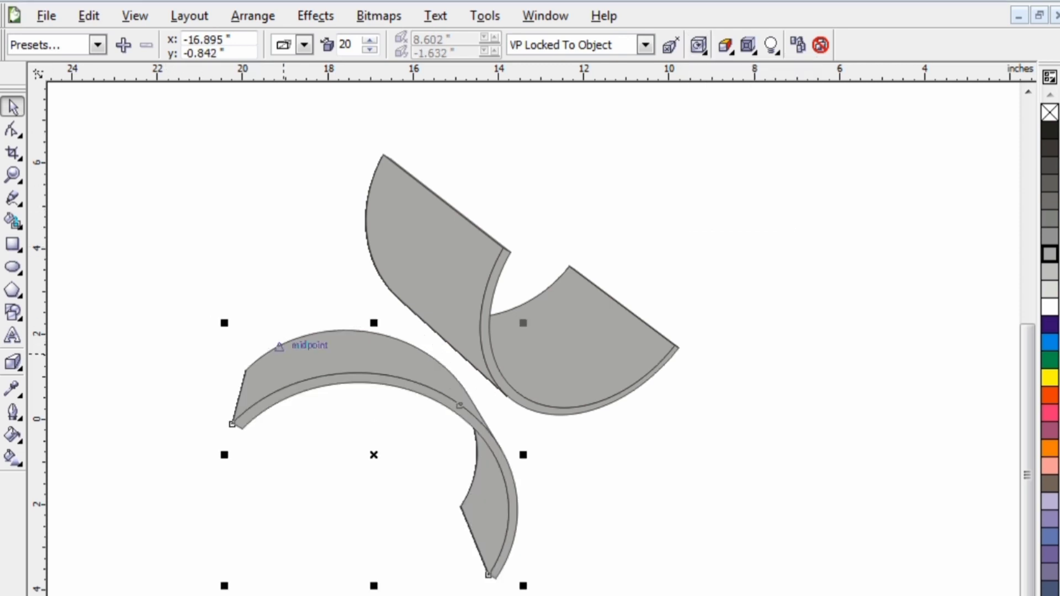
# Step: Move the arched duplicate up so that its outer curve meets the lower edge of the other shape
pyautogui.moveTo(279, 346); pyautogui.dragTo(275, 303)
pyautogui.moveTo(470, 431); pyautogui.dragTo(493, 425)
pyautogui.moveTo(447, 342); pyautogui.dragTo(420, 341)
pyautogui.click(371, 396)
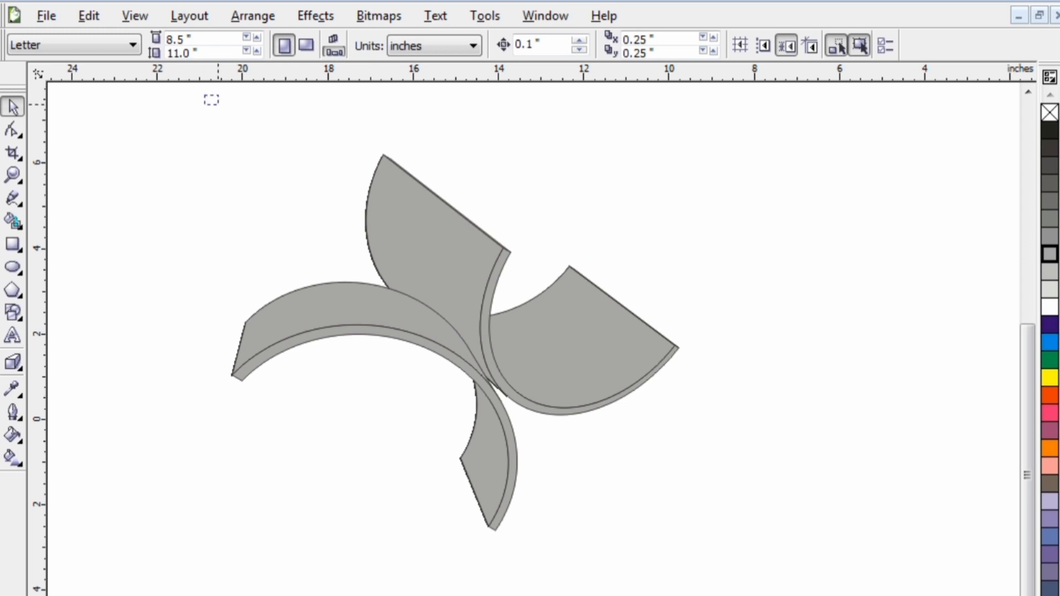
# Step: Move both extruded shapes together slightly to the lower right and fill them with green
pyautogui.moveTo(219, 104); pyautogui.dragTo(739, 444)
pyautogui.moveTo(460, 343); pyautogui.dragTo(530, 402)
pyautogui.hotkey('ctrl', 'z')
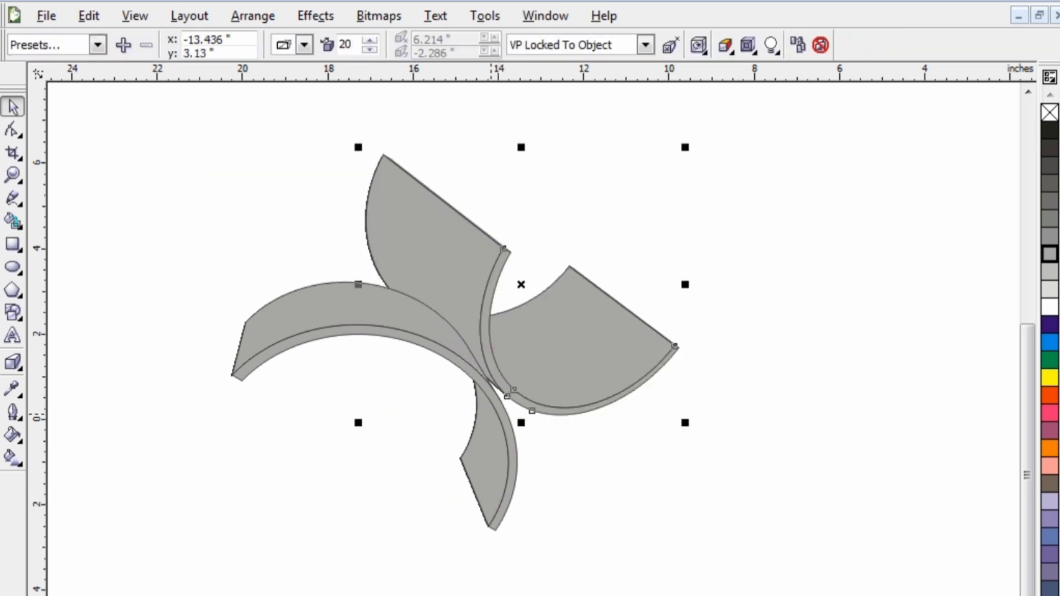
pyautogui.moveTo(130, 116); pyautogui.dragTo(738, 577)
pyautogui.moveTo(454, 342); pyautogui.dragTo(506, 376)
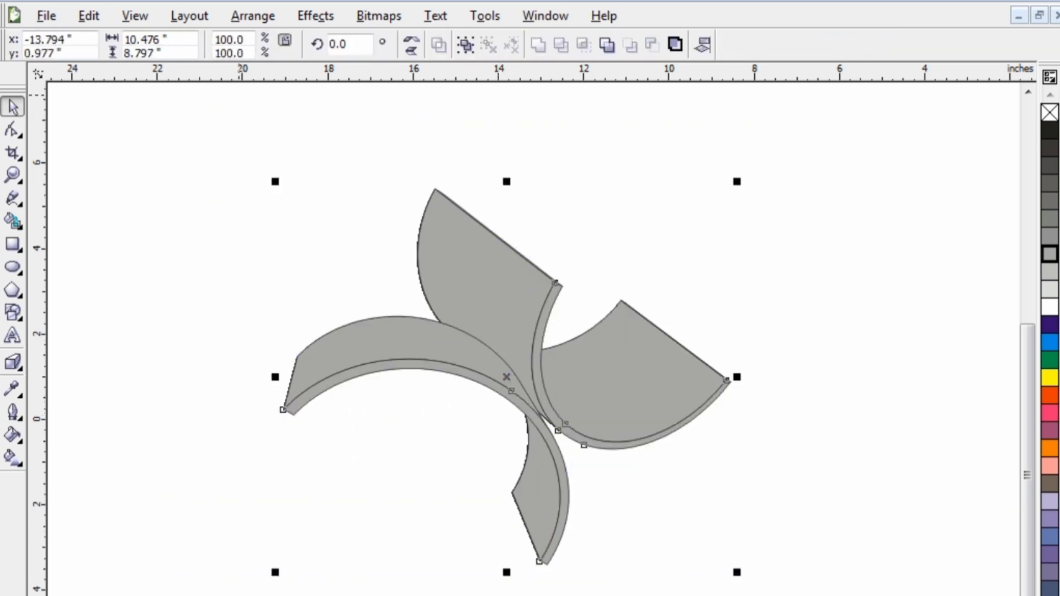
pyautogui.click(1049, 359)
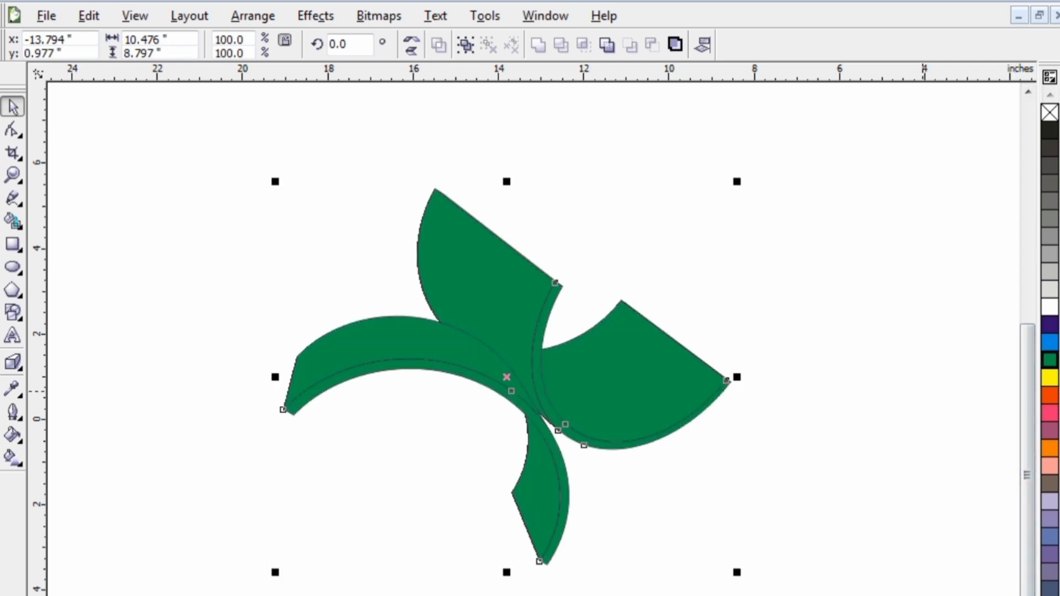
pyautogui.click(922, 391)
# Step: Fill the upper extruded shape with orange-red and the lower arched shape with pink
pyautogui.click(544, 350)
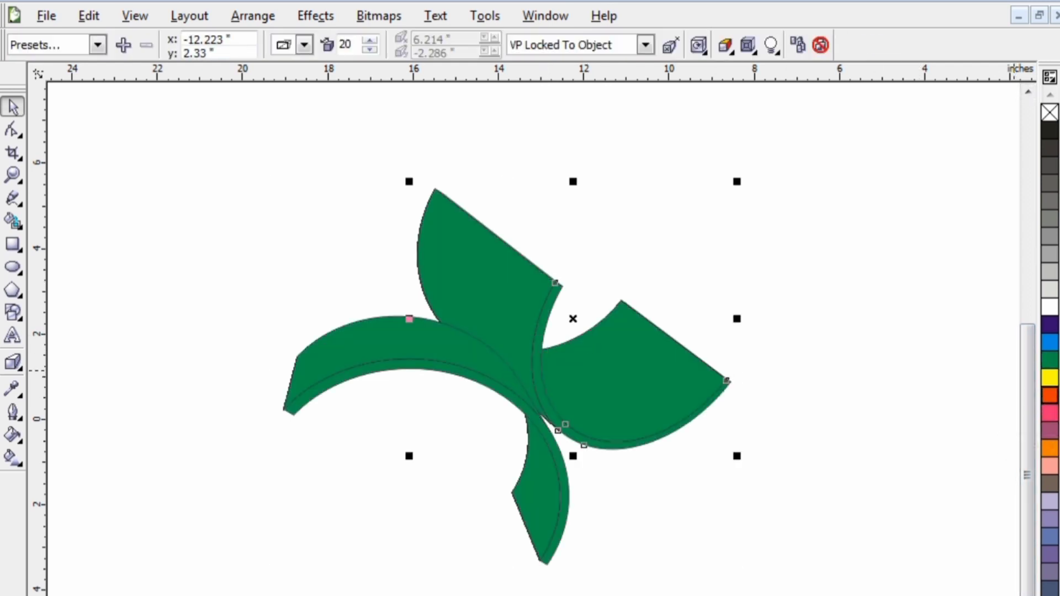
pyautogui.click(1050, 395)
pyautogui.press('Escape')
pyautogui.moveTo(184, 313); pyautogui.dragTo(658, 591)
pyautogui.click(1050, 413)
pyautogui.press('Escape')
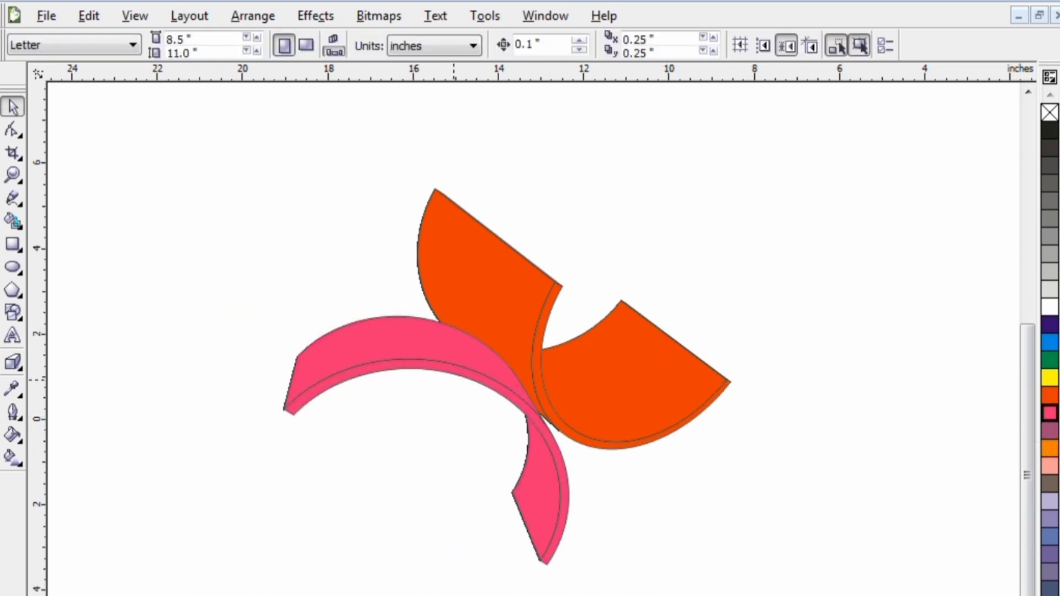
# Step: Remove the hairline outline from both extruded shapes with the Outline Pen settings
pyautogui.click(485, 265)
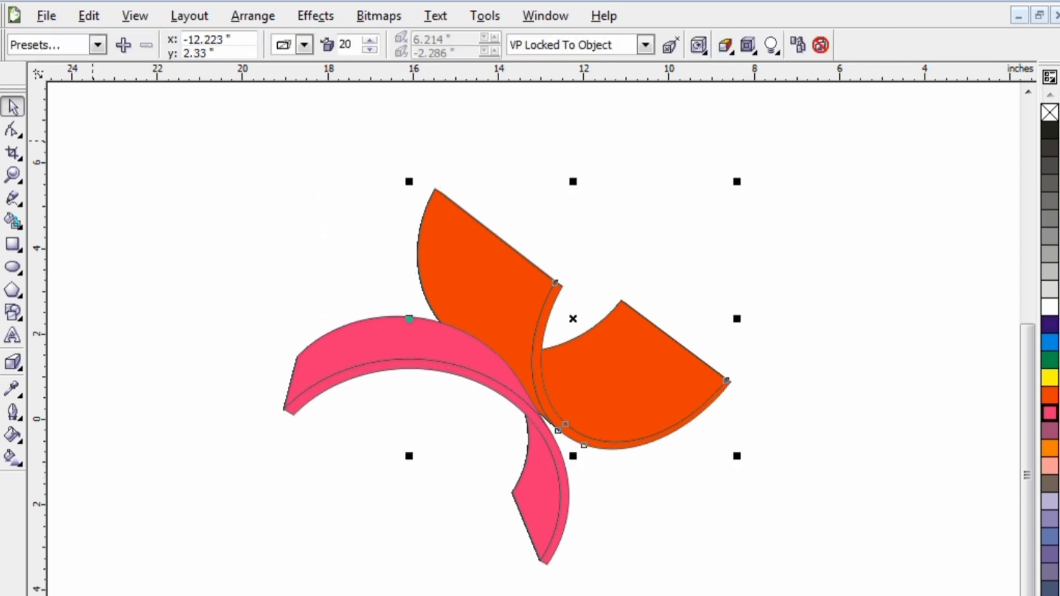
pyautogui.moveTo(210, 163); pyautogui.dragTo(745, 579)
pyautogui.rightClick(478, 334)
pyautogui.click(484, 312)
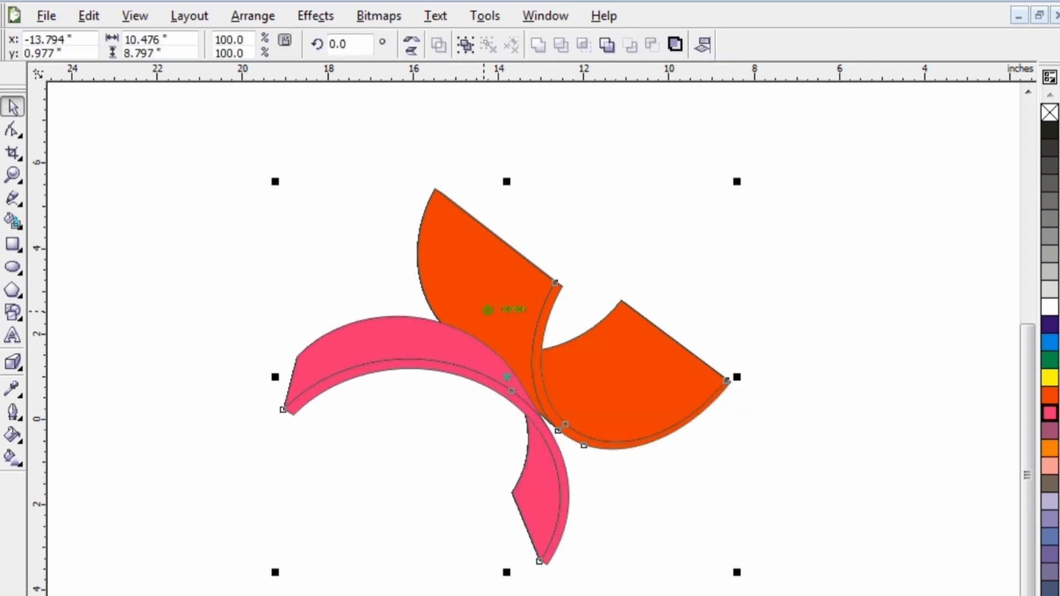
pyautogui.press('F12')
pyautogui.click(414, 256)
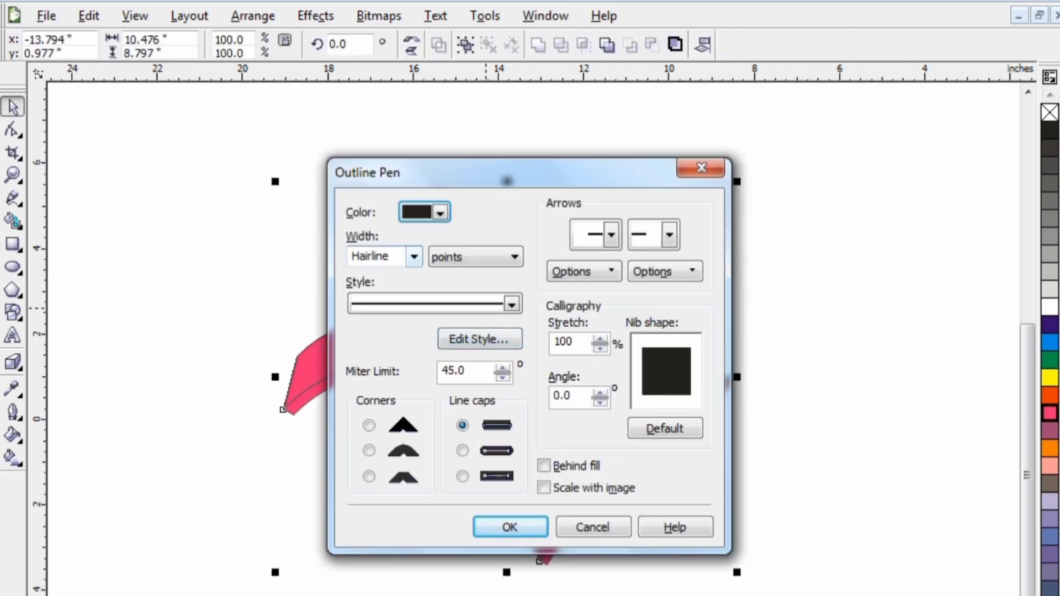
pyautogui.click(366, 274)
pyautogui.click(509, 526)
pyautogui.click(374, 496)
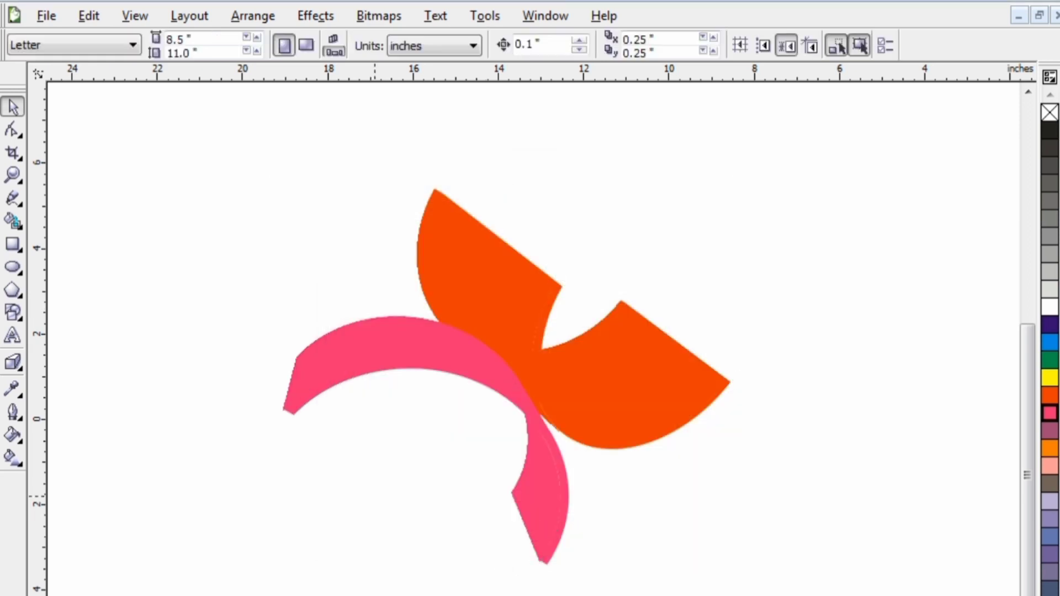
# Step: Try several fill colours on the lower arched shape and settle on plum purple
pyautogui.moveTo(223, 173); pyautogui.dragTo(694, 565)
pyautogui.click(1049, 378)
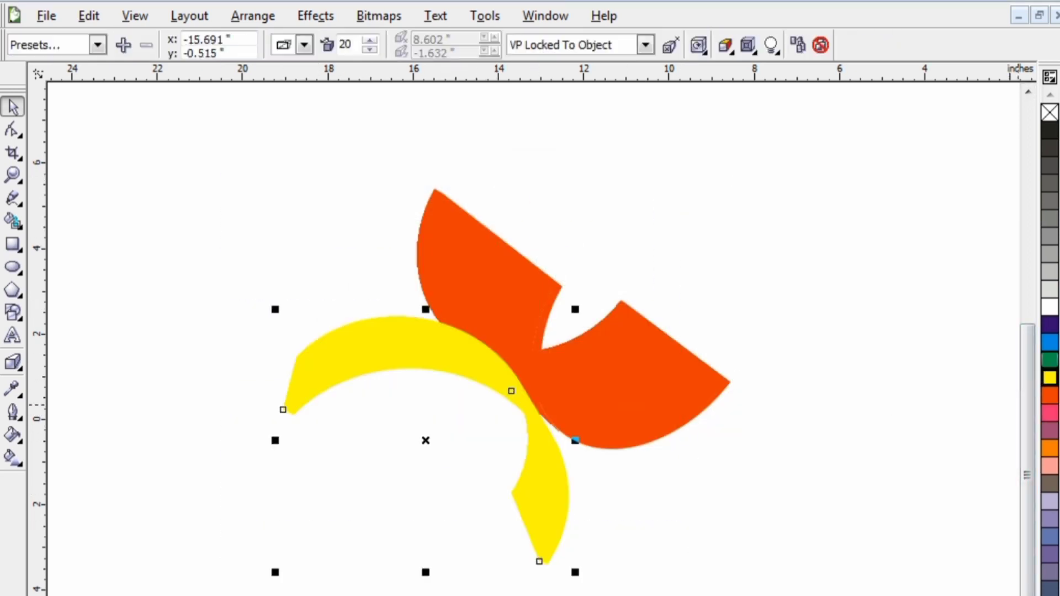
pyautogui.click(1049, 359)
pyautogui.click(1049, 448)
pyautogui.click(1049, 431)
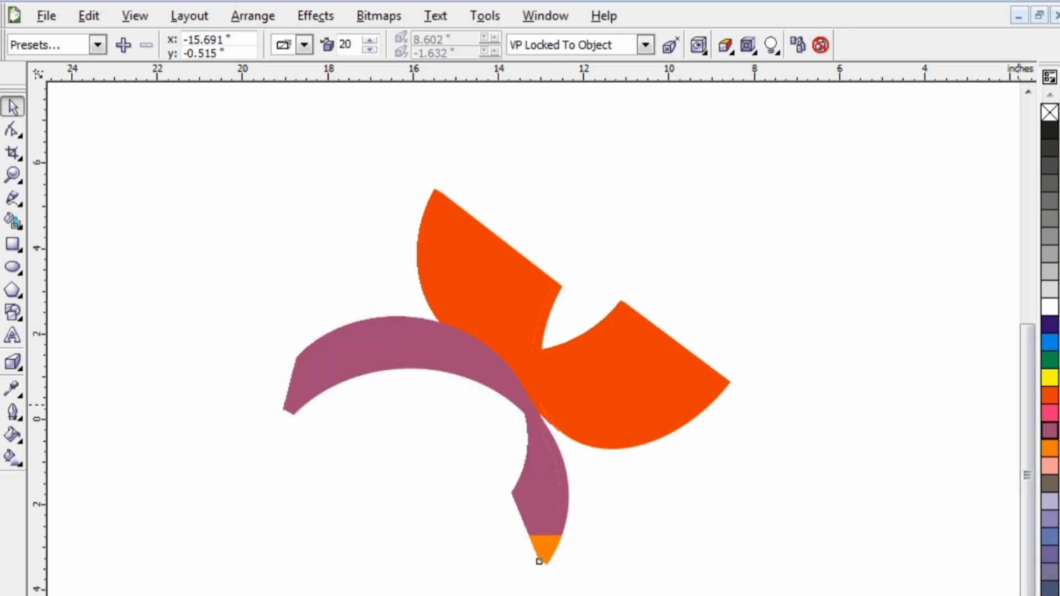
pyautogui.click(133, 200)
pyautogui.moveTo(143, 187); pyautogui.dragTo(764, 595)
pyautogui.click(503, 419)
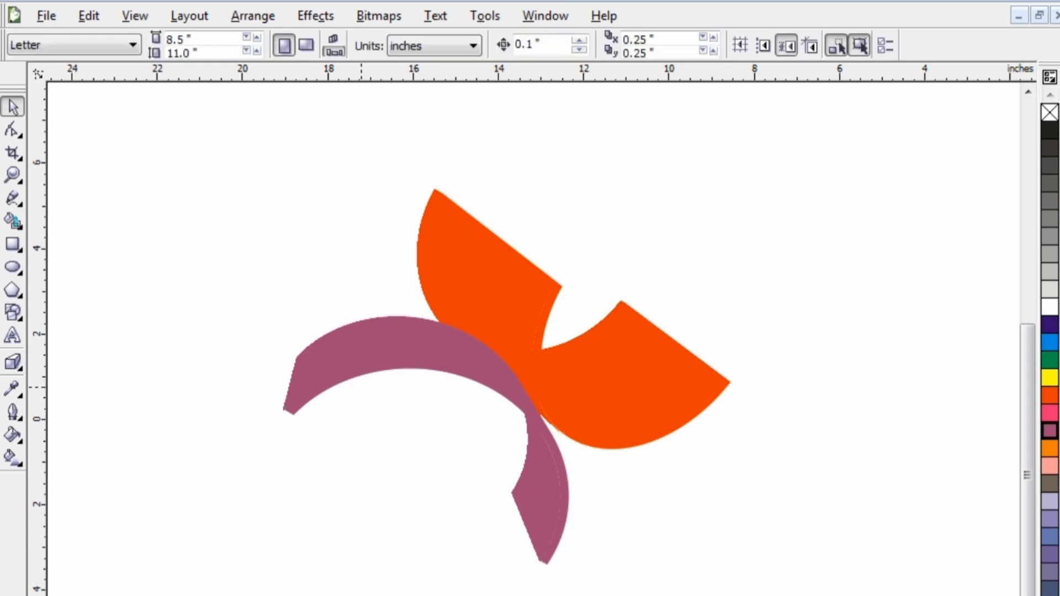
# Step: Rotate the purple arch's extrusion in 3D to broaden its left arm, and move it slightly down against the orange shape
pyautogui.click(359, 366)
pyautogui.click(698, 45)
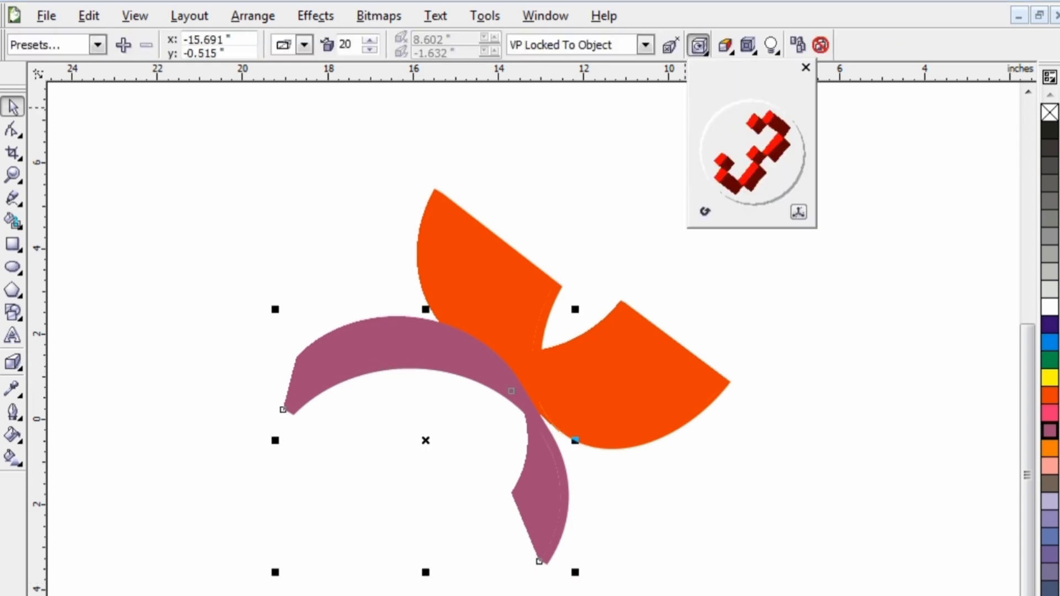
pyautogui.moveTo(746, 148)
pyautogui.mouseDown()
pyautogui.moveTo(757, 157)
pyautogui.moveTo(754, 144)
pyautogui.moveTo(745, 154)
pyautogui.mouseUp()
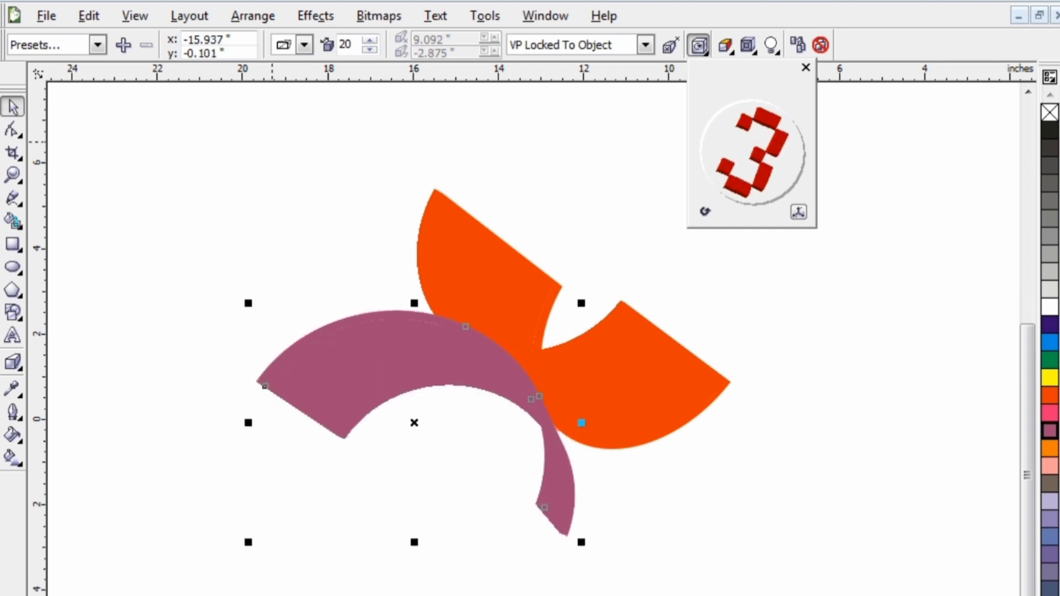
pyautogui.press('Escape')
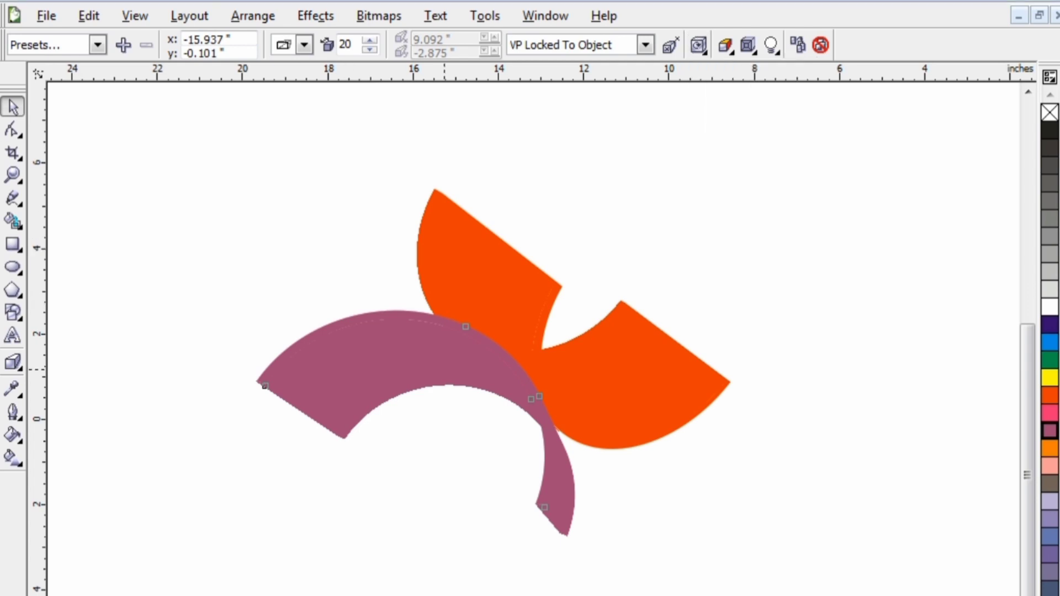
pyautogui.moveTo(442, 368); pyautogui.dragTo(446, 383)
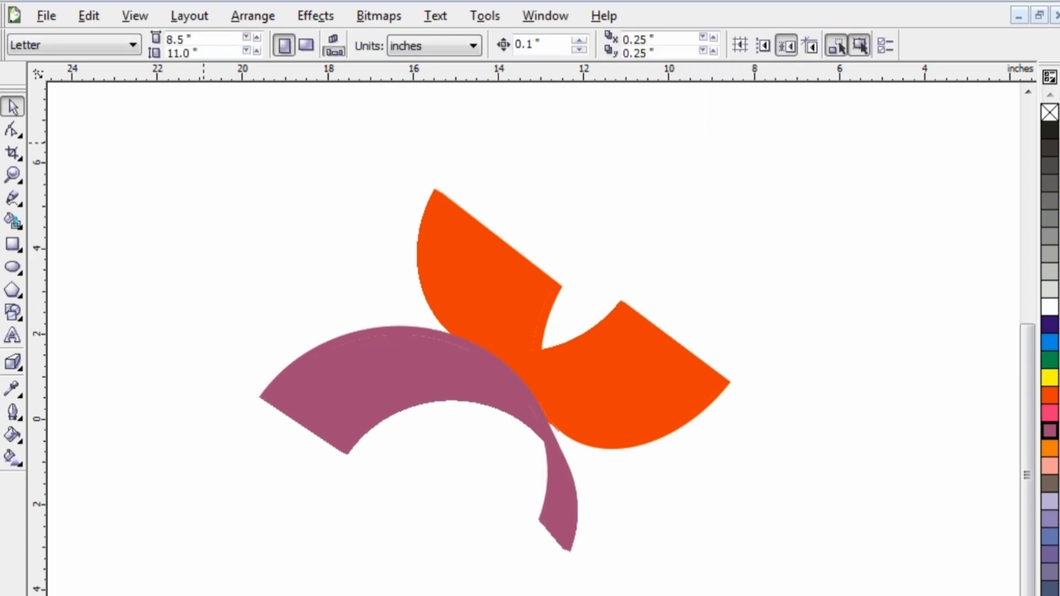
# Step: Rotate both extruded shapes together slightly clockwise, to a rotation angle of 356.1°
pyautogui.moveTo(204, 142); pyautogui.dragTo(678, 479)
pyautogui.click(655, 325)
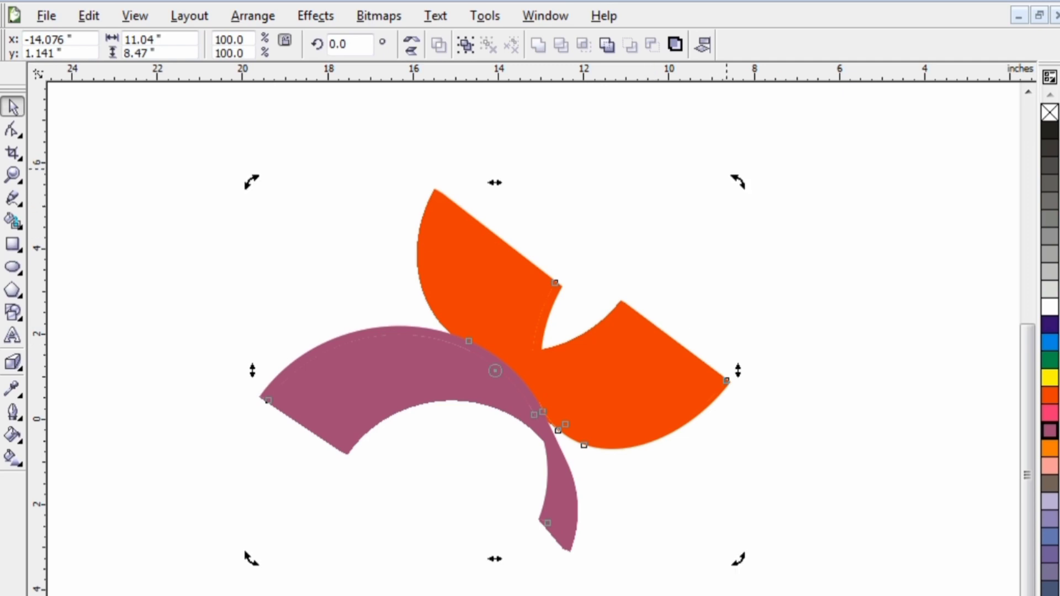
pyautogui.moveTo(740, 187); pyautogui.dragTo(753, 204)
pyautogui.click(191, 329)
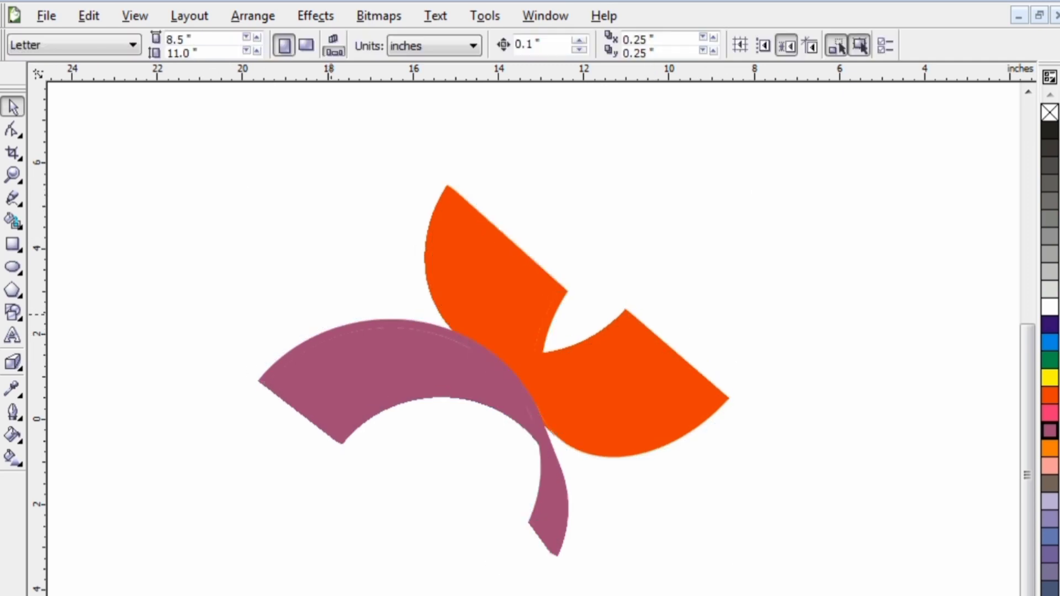
# Step: Move the orange and purple shapes together up and to the left, keeping their arrangement
pyautogui.scroll(-1, 735, 436)
pyautogui.moveTo(637, 405); pyautogui.dragTo(572, 399)
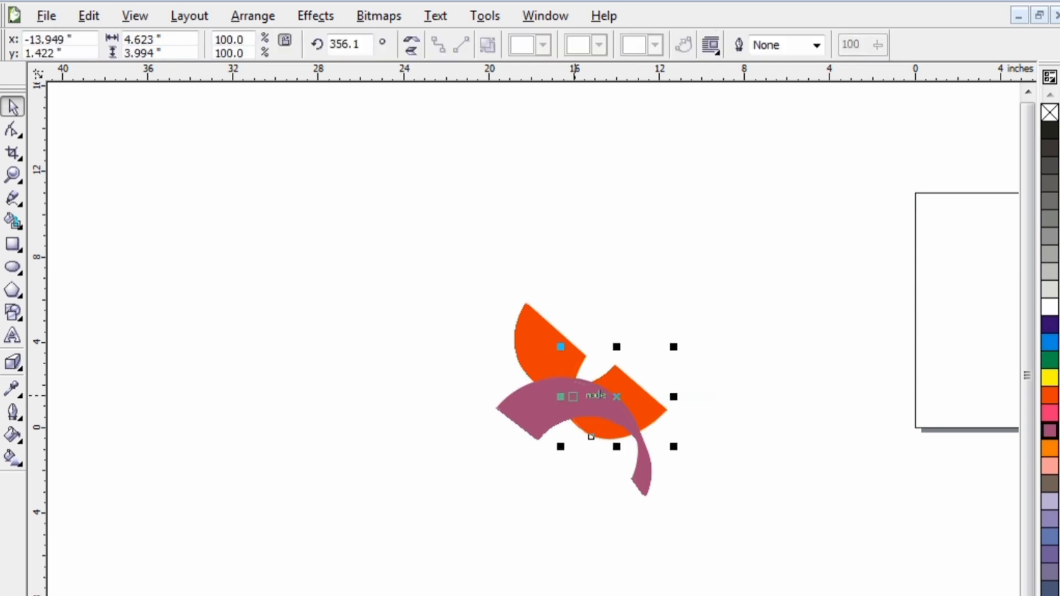
pyautogui.hotkey('ctrl', 'z')
pyautogui.moveTo(485, 241); pyautogui.dragTo(753, 500)
pyautogui.moveTo(629, 420); pyautogui.dragTo(528, 369)
# Step: Draw a circle about 2.04 inches across above the notch of the orange shape and fill it with 30% black grey
pyautogui.click(12, 243)
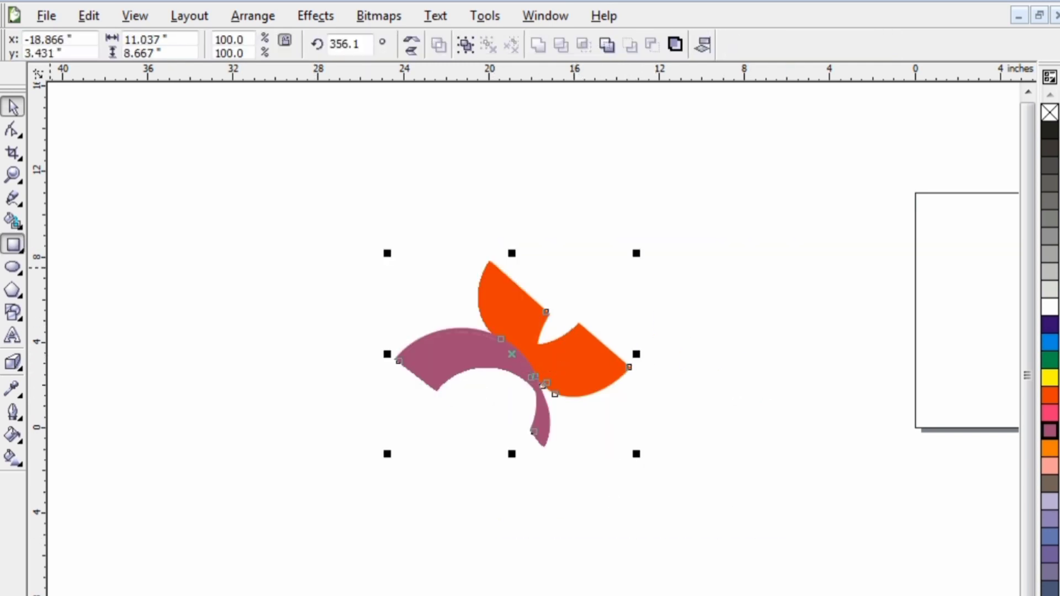
pyautogui.click(12, 267)
pyautogui.moveTo(182, 223)
pyautogui.mouseDown()
pyautogui.moveTo(226, 266)
pyautogui.moveTo(204, 243)
pyautogui.moveTo(585, 287)
pyautogui.moveTo(582, 266)
pyautogui.moveTo(566, 265)
pyautogui.mouseUp()
pyautogui.press('space')
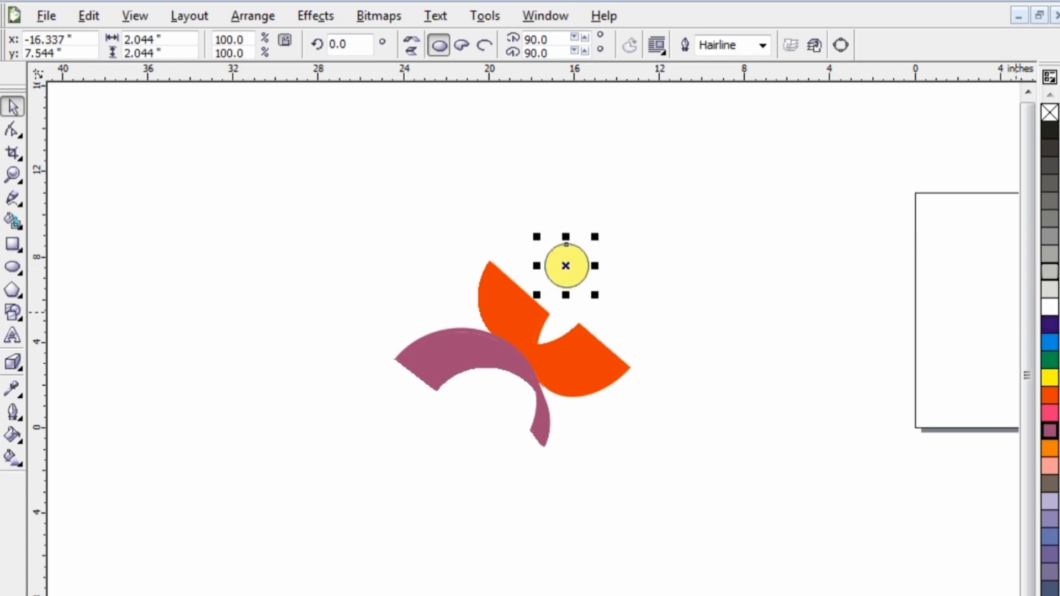
pyautogui.click(1050, 255)
pyautogui.click(1049, 236)
pyautogui.click(1050, 254)
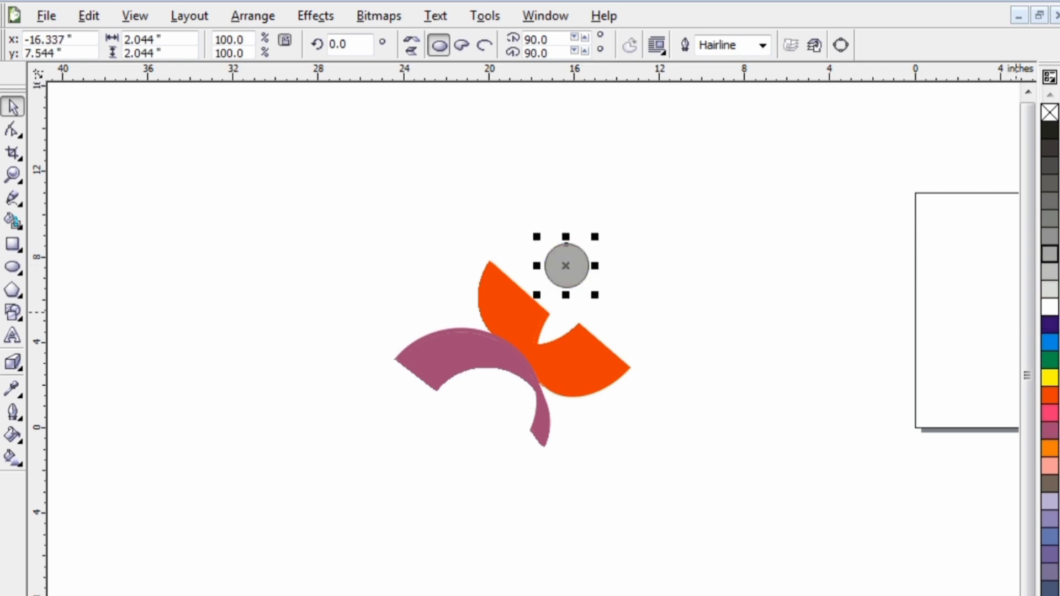
# Step: Apply a radial grey-to-white fill to the circle with the Interactive Fill tool, placing the white highlight slightly above its centre
pyautogui.scroll(1, 597, 301)
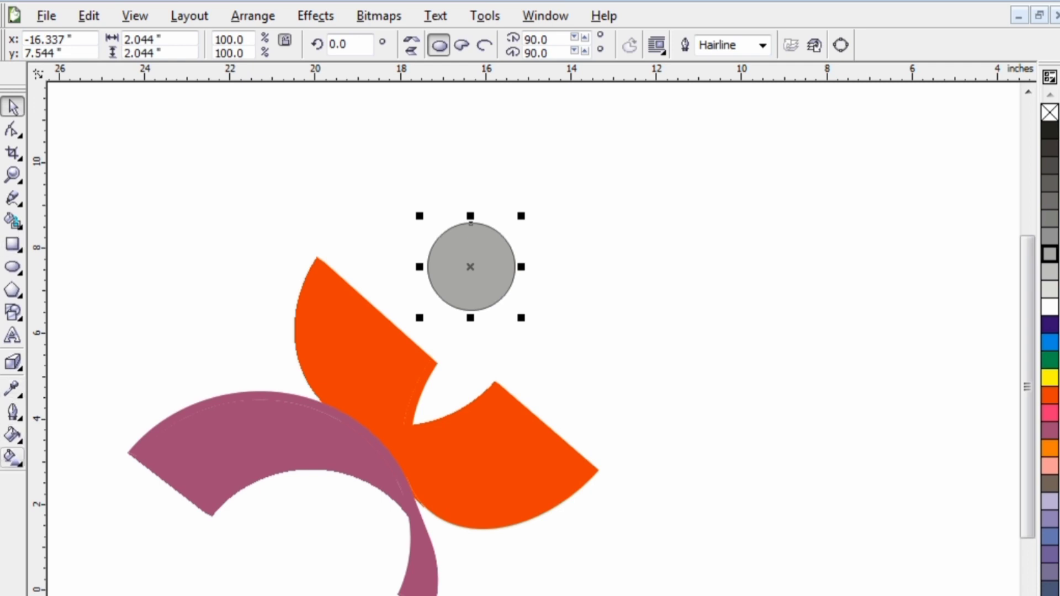
pyautogui.click(14, 362)
pyautogui.click(12, 457)
pyautogui.click(53, 469)
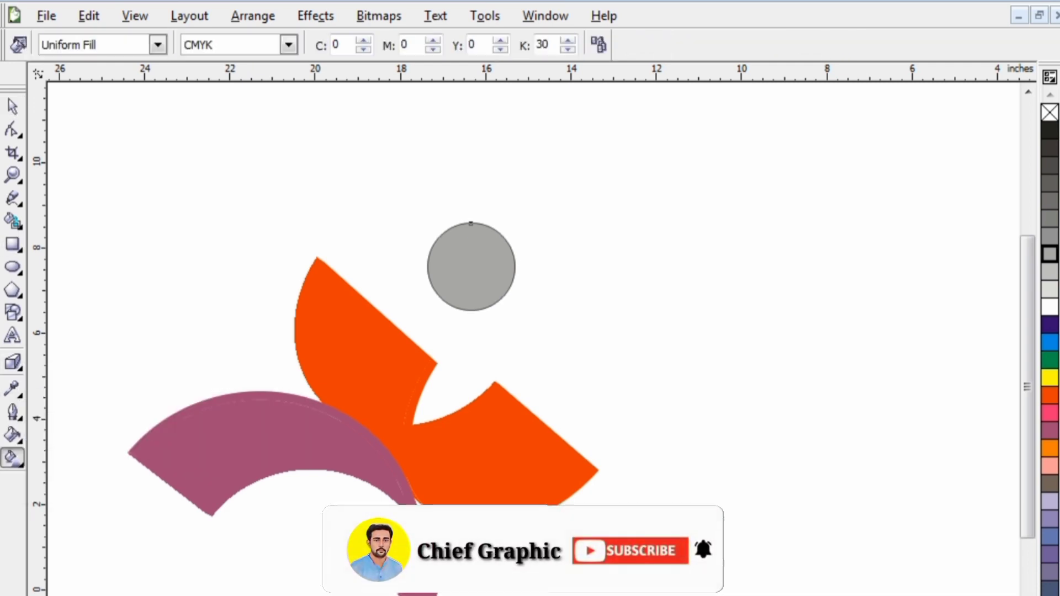
pyautogui.moveTo(451, 254); pyautogui.dragTo(459, 266)
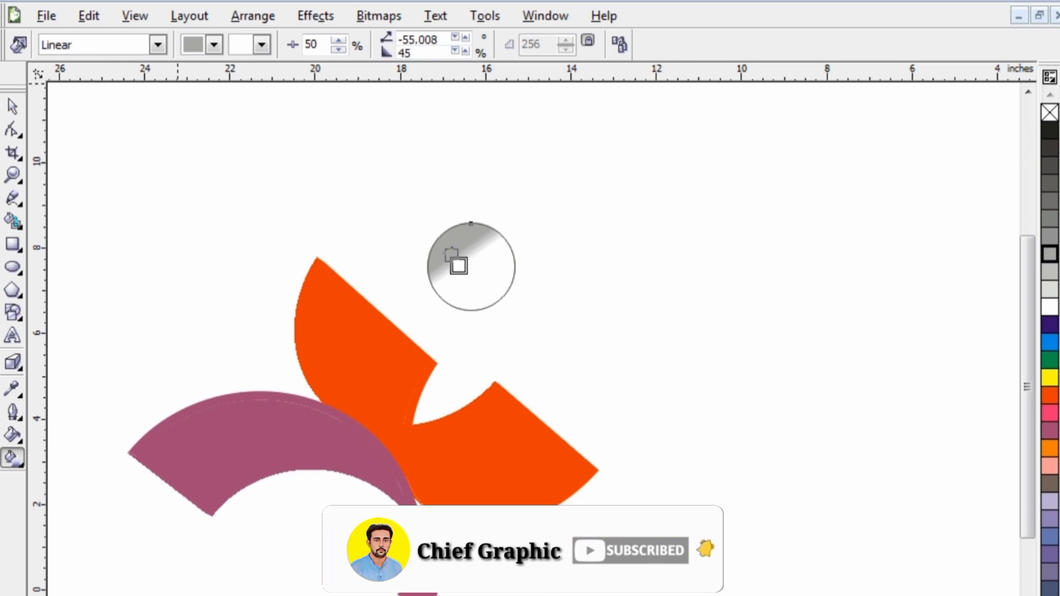
pyautogui.hotkey('ctrl', 'z')
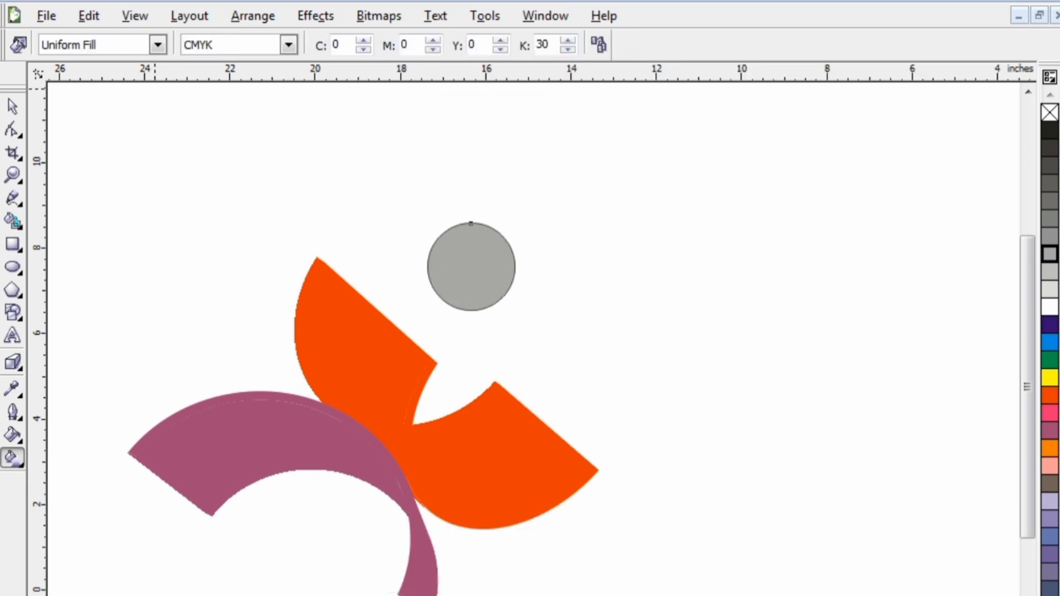
pyautogui.click(158, 45)
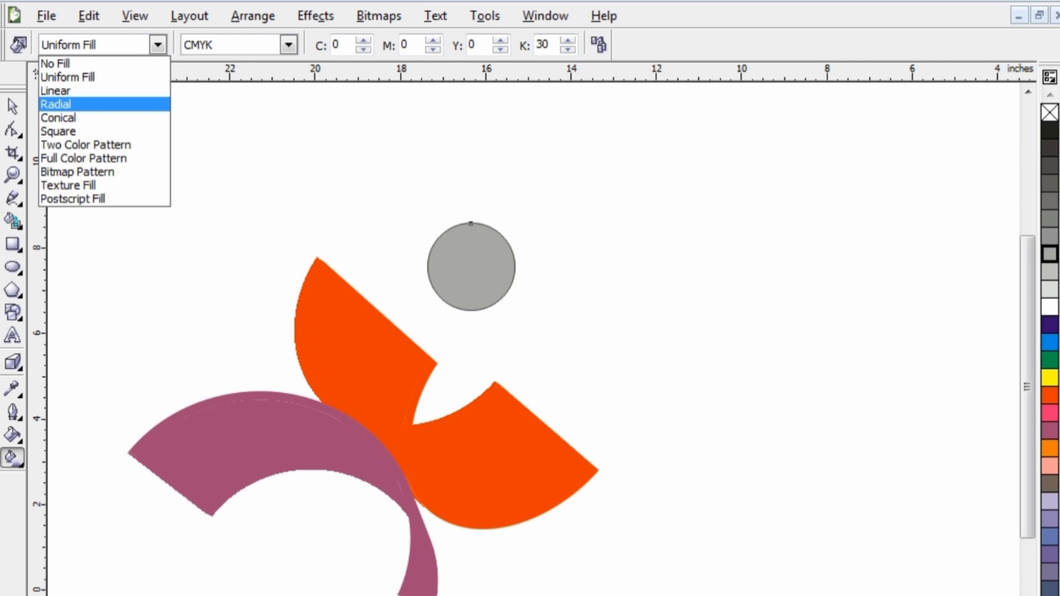
pyautogui.click(155, 102)
pyautogui.moveTo(469, 267)
pyautogui.mouseDown()
pyautogui.moveTo(449, 241)
pyautogui.moveTo(480, 275)
pyautogui.moveTo(449, 245)
pyautogui.moveTo(443, 207)
pyautogui.moveTo(440, 224)
pyautogui.moveTo(463, 269)
pyautogui.moveTo(468, 260)
pyautogui.mouseUp()
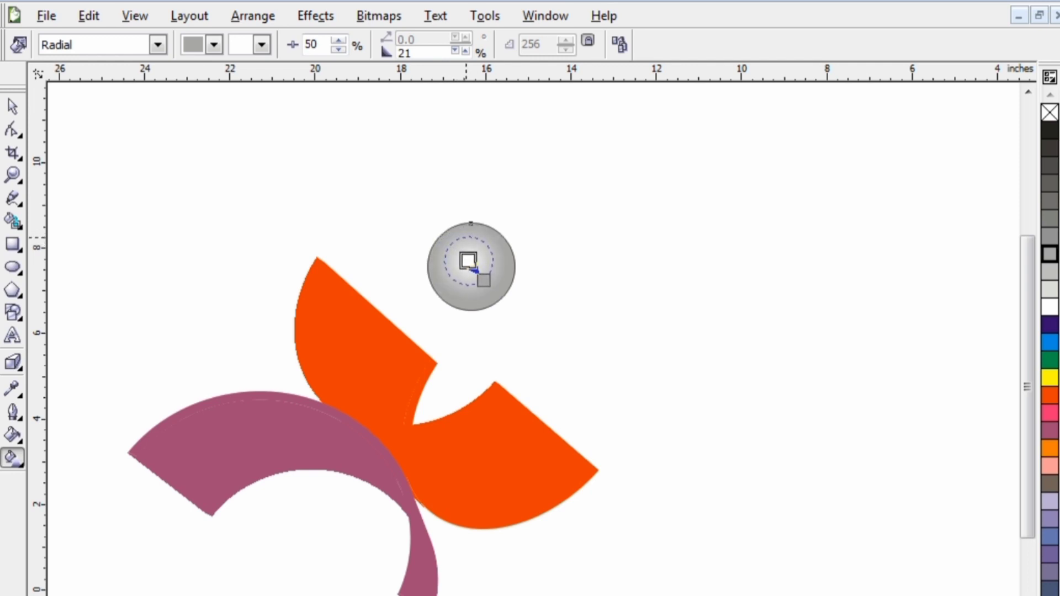
pyautogui.click(383, 213)
# Step: Draw a narrow closed triangle about 0.37 by 1.16 inches to the right of the circle and remove its fill
pyautogui.scroll(2, 533, 376)
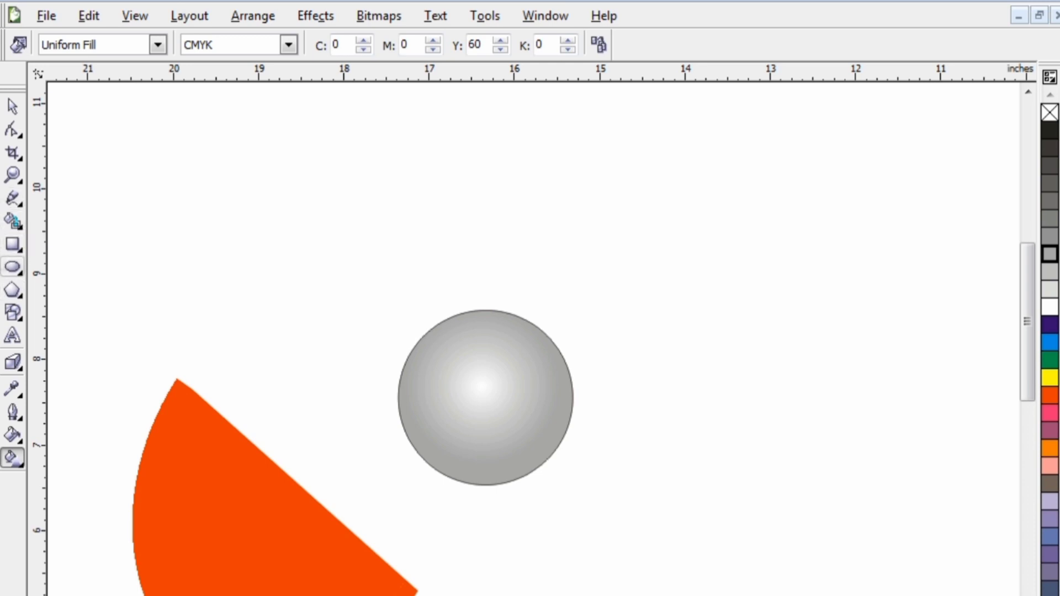
pyautogui.click(12, 198)
pyautogui.click(753, 273)
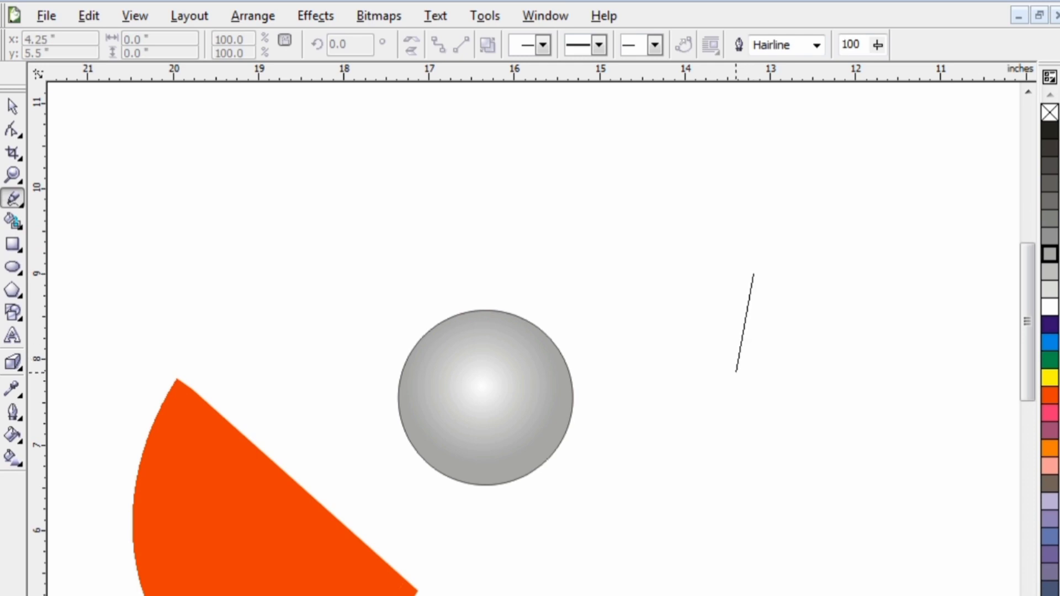
pyautogui.click(736, 371)
pyautogui.click(735, 372)
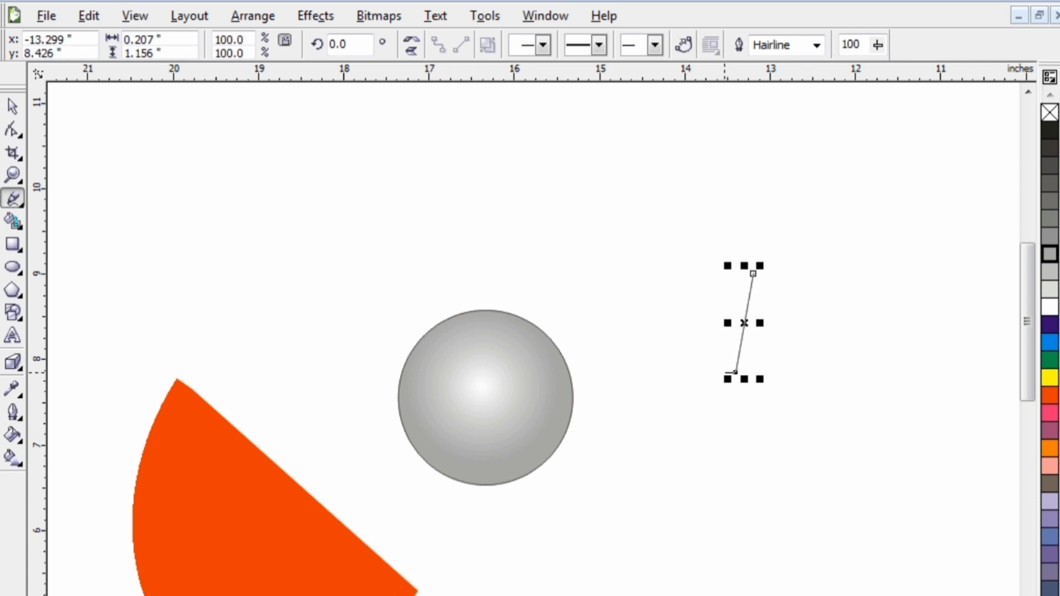
pyautogui.click(721, 370)
pyautogui.click(753, 274)
pyautogui.scroll(1, 715, 310)
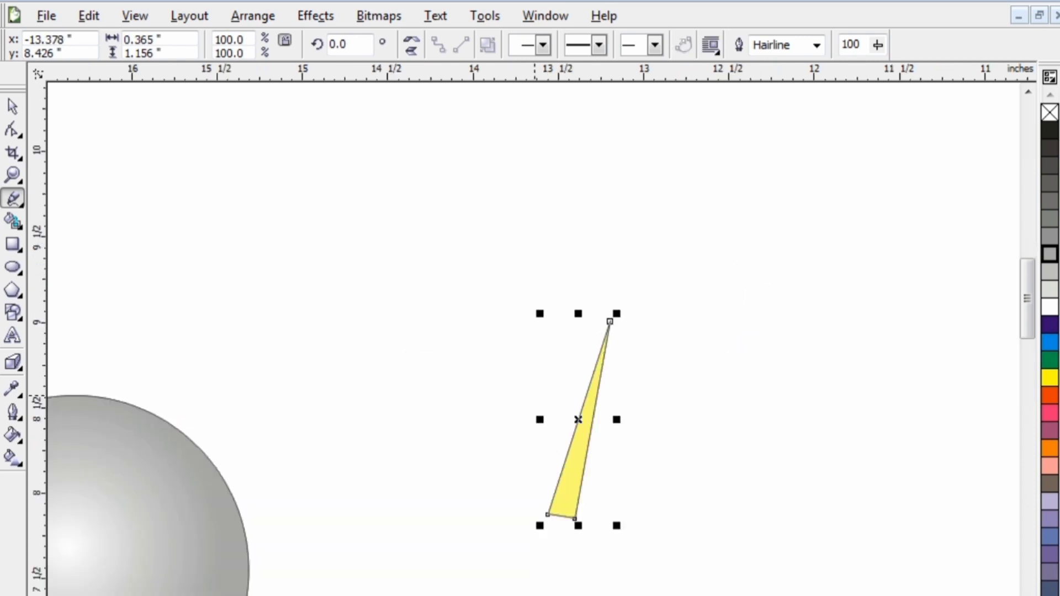
pyautogui.press('space')
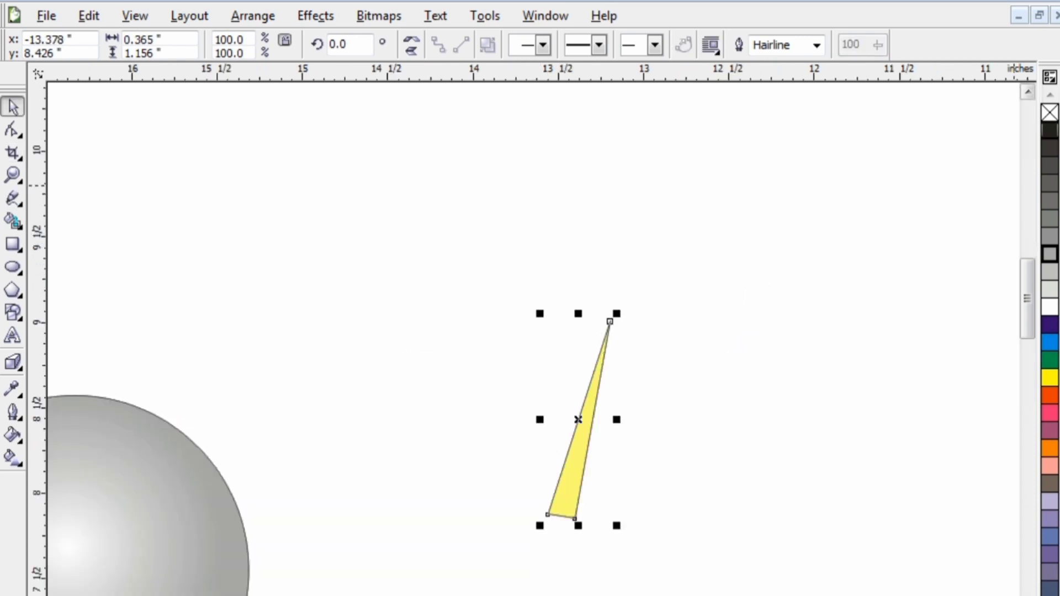
pyautogui.click(1049, 113)
# Step: Convert the triangle's short bottom edge to a curve and shape it into a rounded end bulging downward
pyautogui.press('F10')
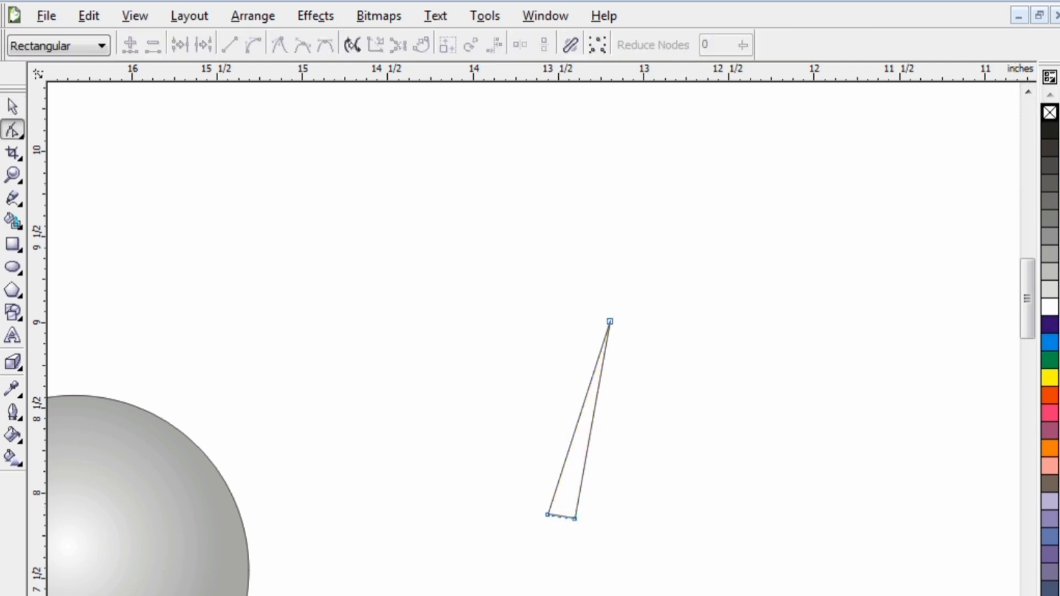
pyautogui.click(562, 516)
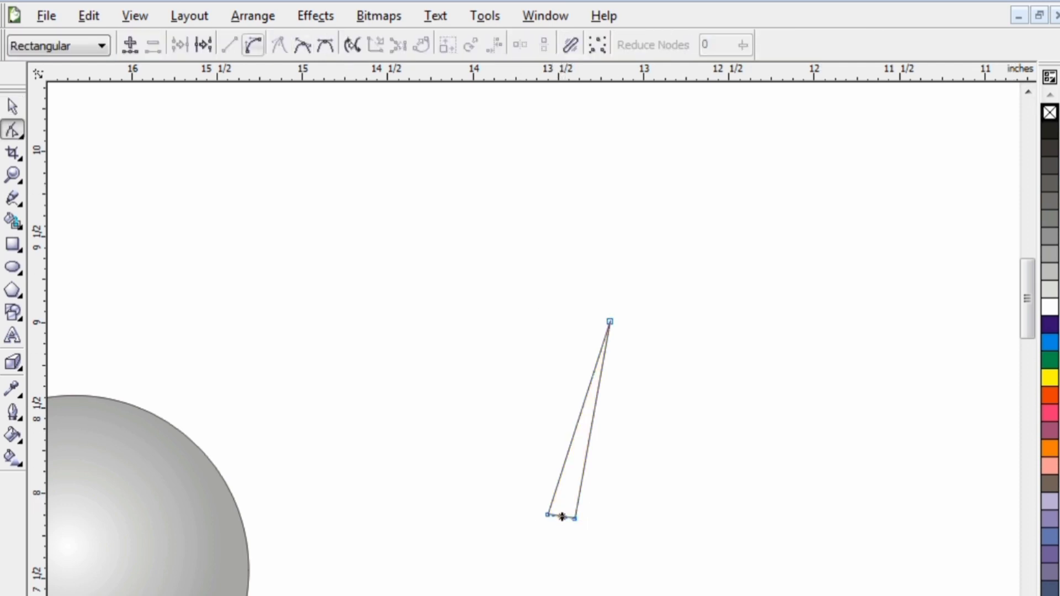
pyautogui.click(253, 46)
pyautogui.moveTo(557, 516); pyautogui.dragTo(562, 548)
pyautogui.click(564, 548)
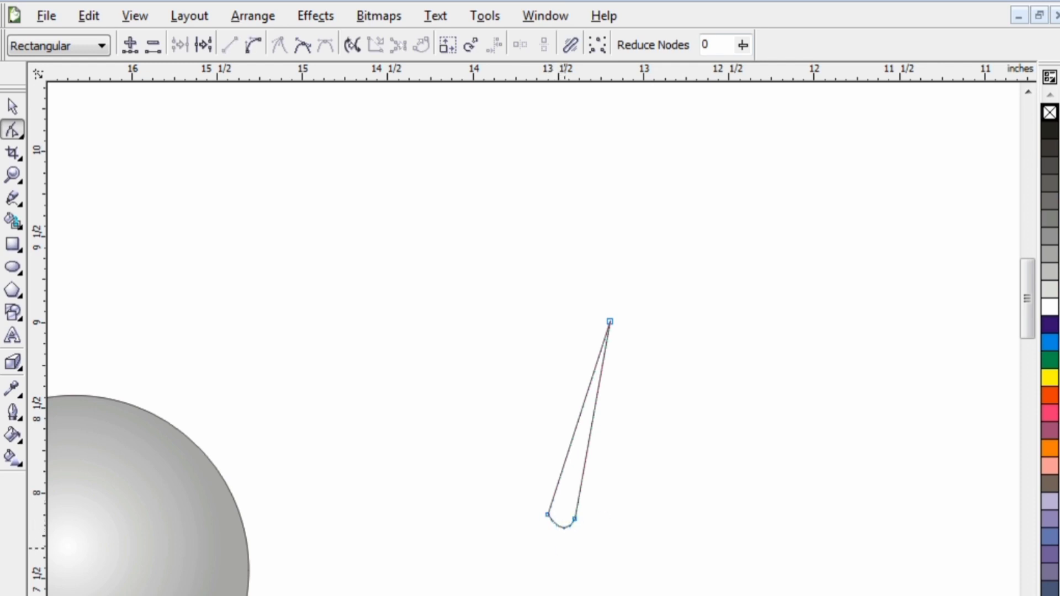
pyautogui.scroll(4, 558, 548)
pyautogui.click(500, 340)
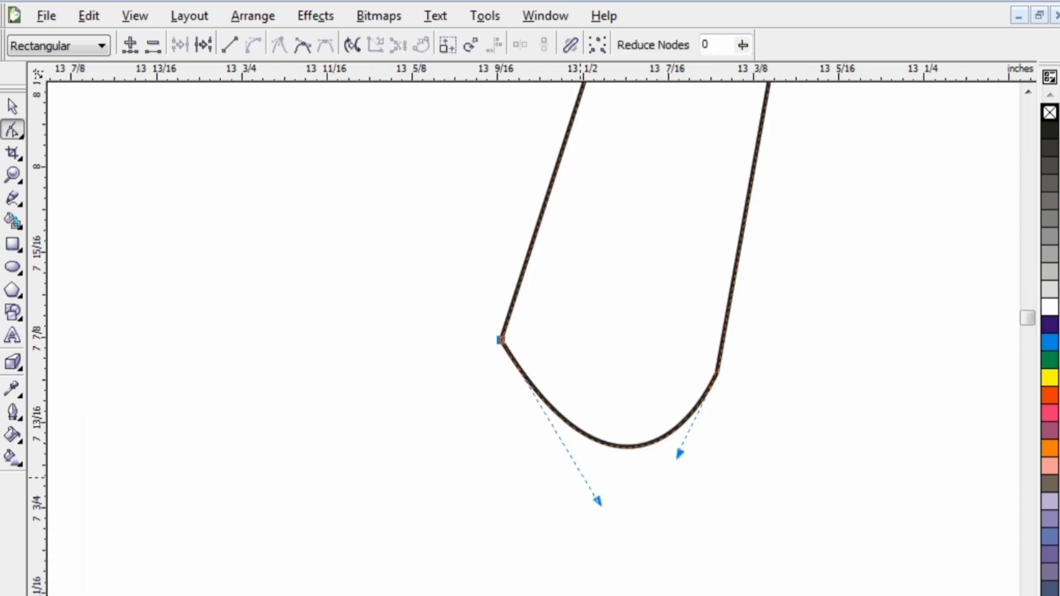
pyautogui.moveTo(598, 502); pyautogui.dragTo(533, 478)
pyautogui.scroll(-4, 526, 428)
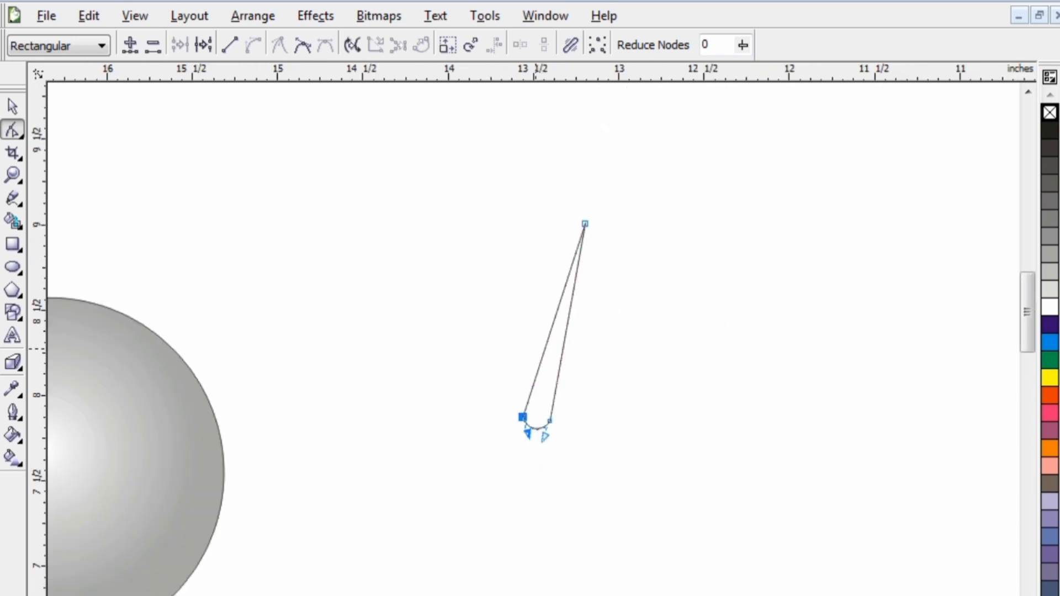
# Step: Convert the triangle's long right edge to a curve and bow it smoothly outward to the right
pyautogui.click(521, 436)
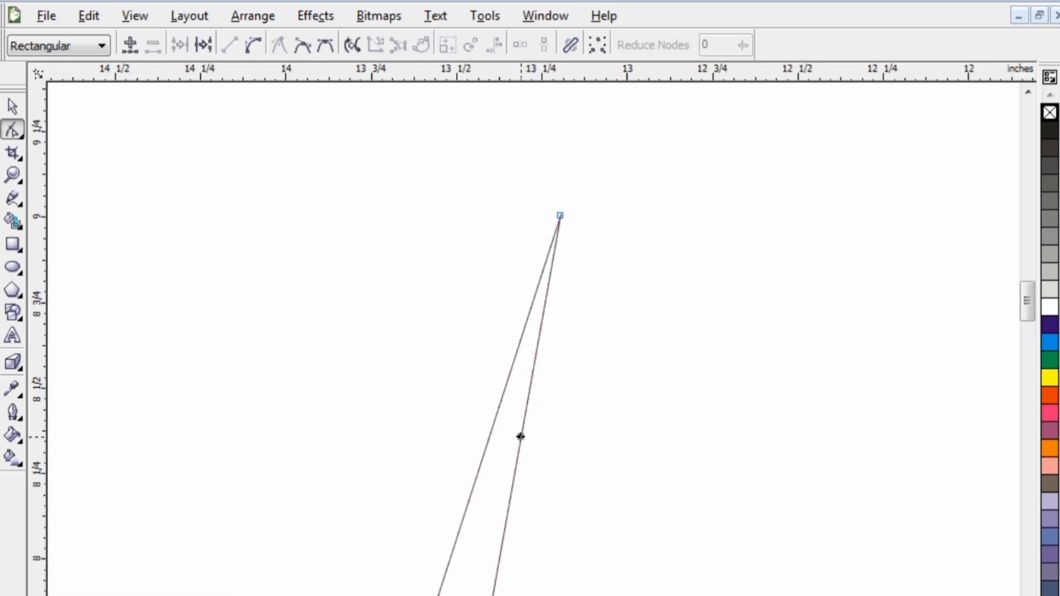
pyautogui.click(253, 45)
pyautogui.moveTo(540, 347); pyautogui.dragTo(624, 370)
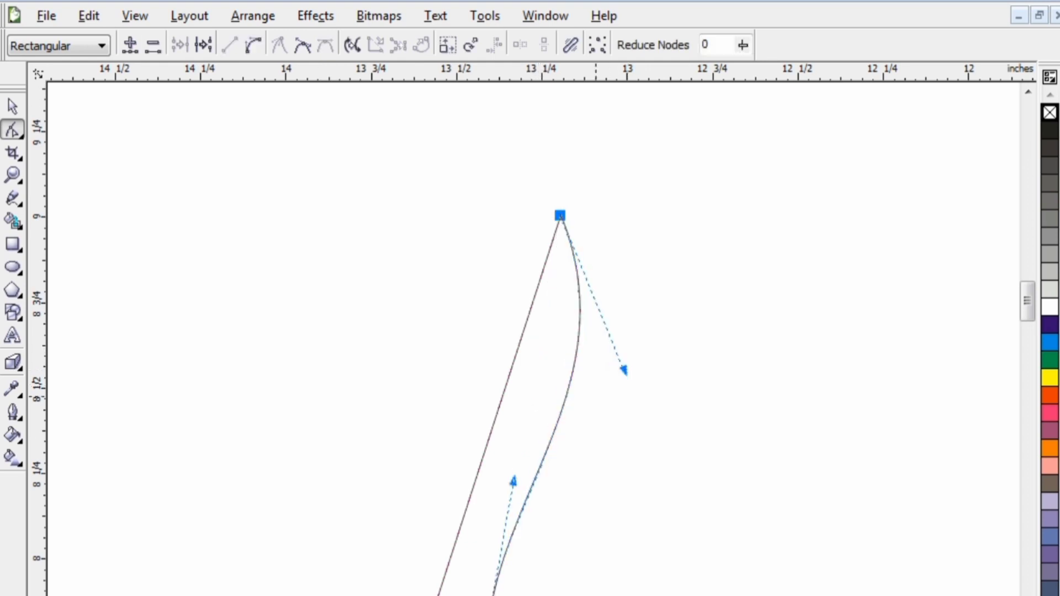
pyautogui.moveTo(514, 481); pyautogui.dragTo(559, 512)
pyautogui.moveTo(624, 369); pyautogui.dragTo(594, 349)
# Step: Convert the triangle's long left edge to a curve and bend it to follow the right edge, forming a thin tapered crescent
pyautogui.click(492, 431)
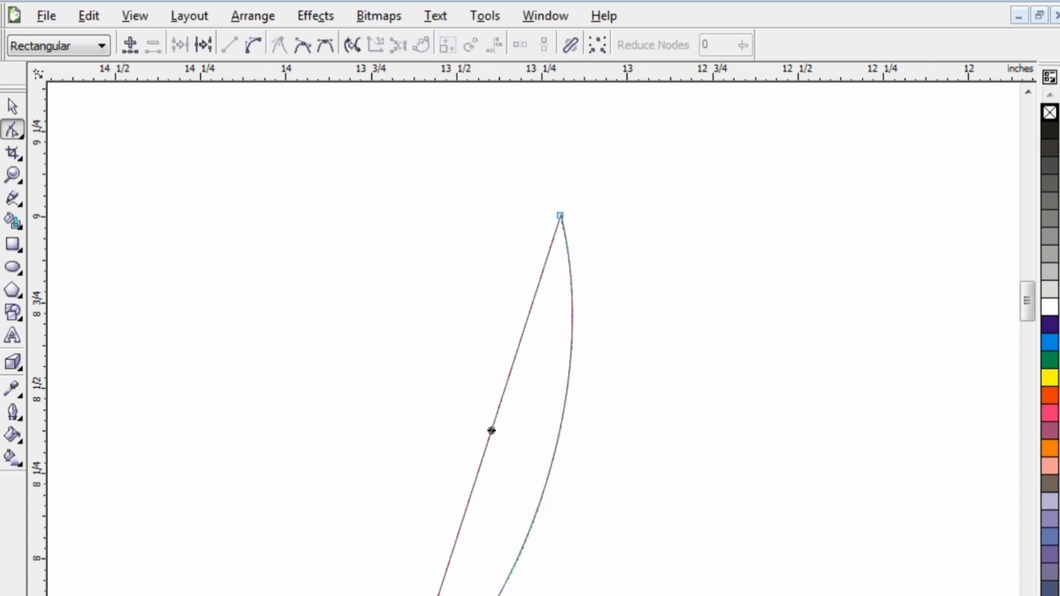
pyautogui.click(253, 45)
pyautogui.moveTo(520, 343); pyautogui.dragTo(600, 373)
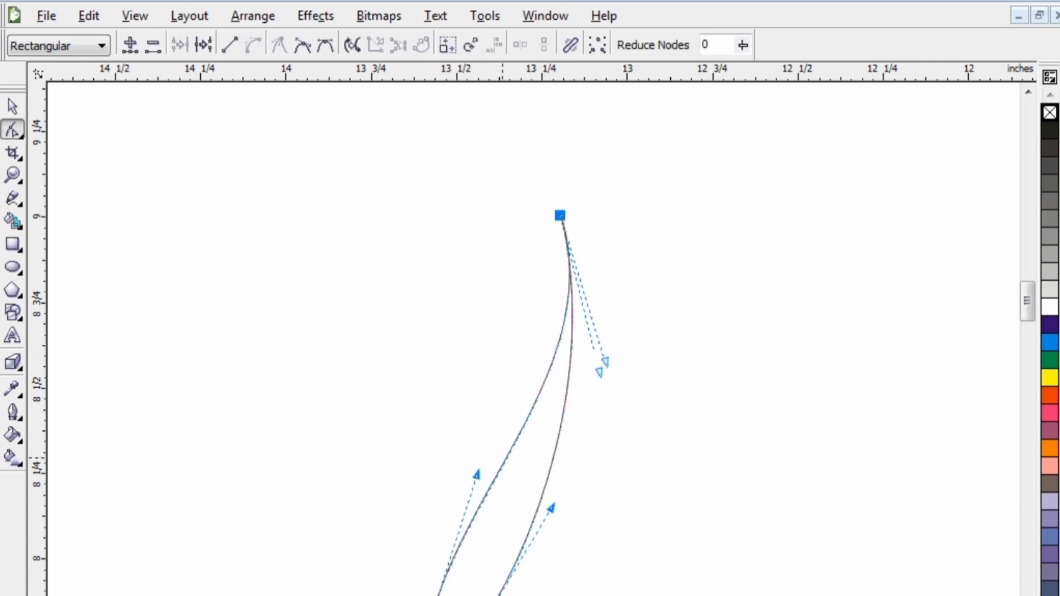
pyautogui.moveTo(481, 470); pyautogui.dragTo(516, 527)
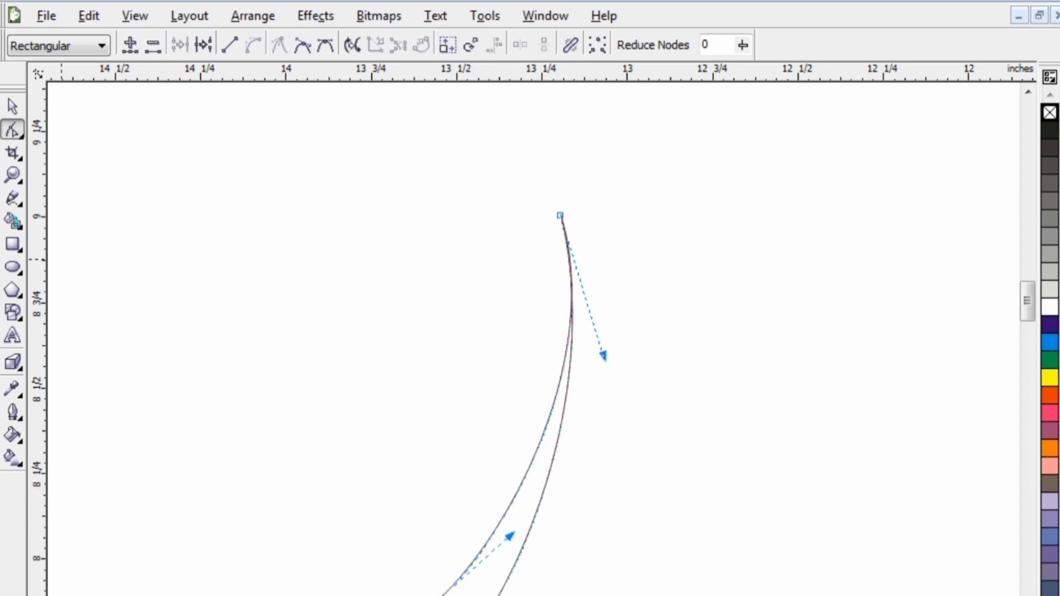
# Step: Move the tapered crescent onto the right side of the grey sphere, with its tip near the sphere's edge
pyautogui.click(12, 106)
pyautogui.scroll(-1, 760, 441)
pyautogui.moveTo(652, 459); pyautogui.dragTo(238, 592)
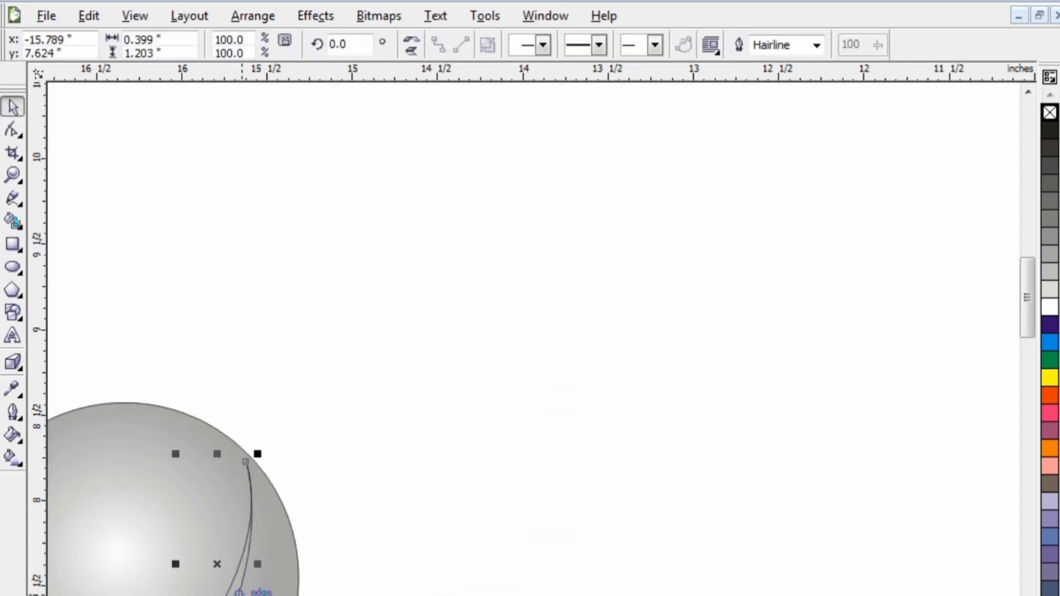
# Step: Rotate the crescent on the grey sphere by 11.4 degrees and reposition it inside the sphere's right edge
pyautogui.scroll(-1, 238, 593)
pyautogui.scroll(1, 525, 382)
pyautogui.moveTo(514, 413); pyautogui.dragTo(550, 443)
pyautogui.click(583, 293)
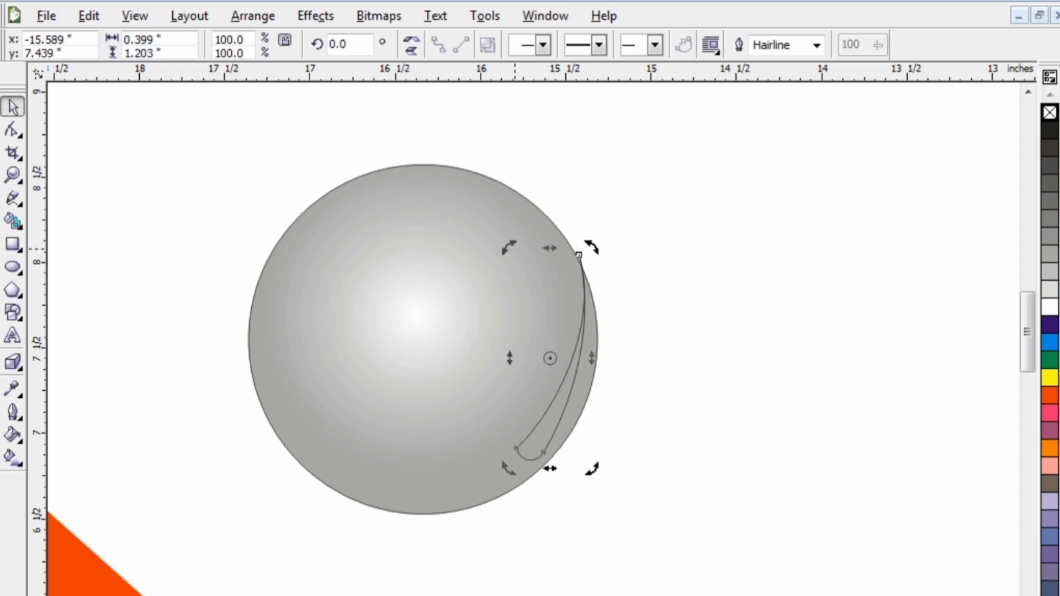
pyautogui.moveTo(592, 247); pyautogui.dragTo(569, 241)
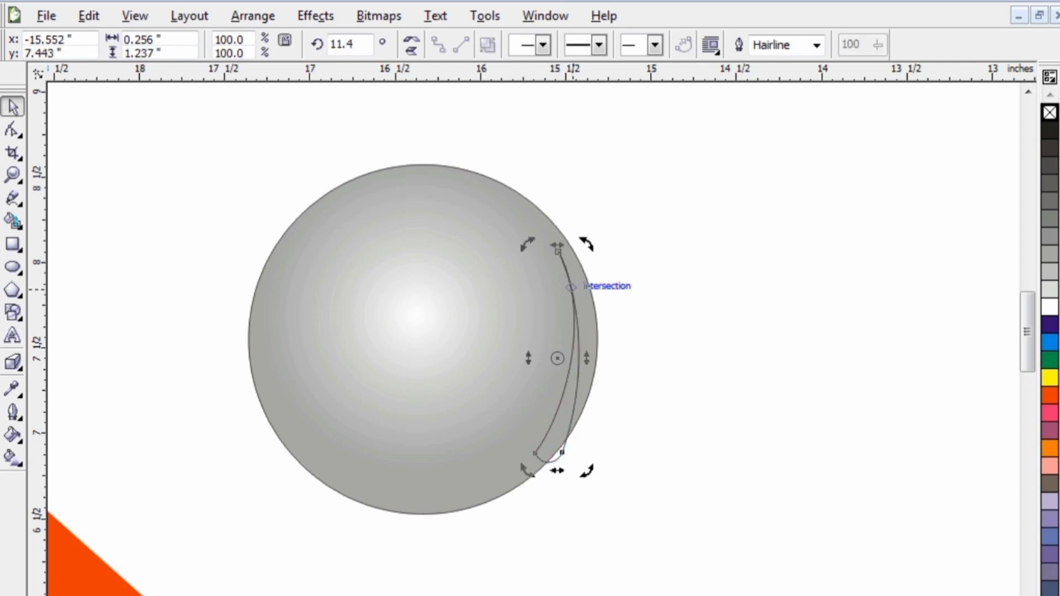
pyautogui.press('F10')
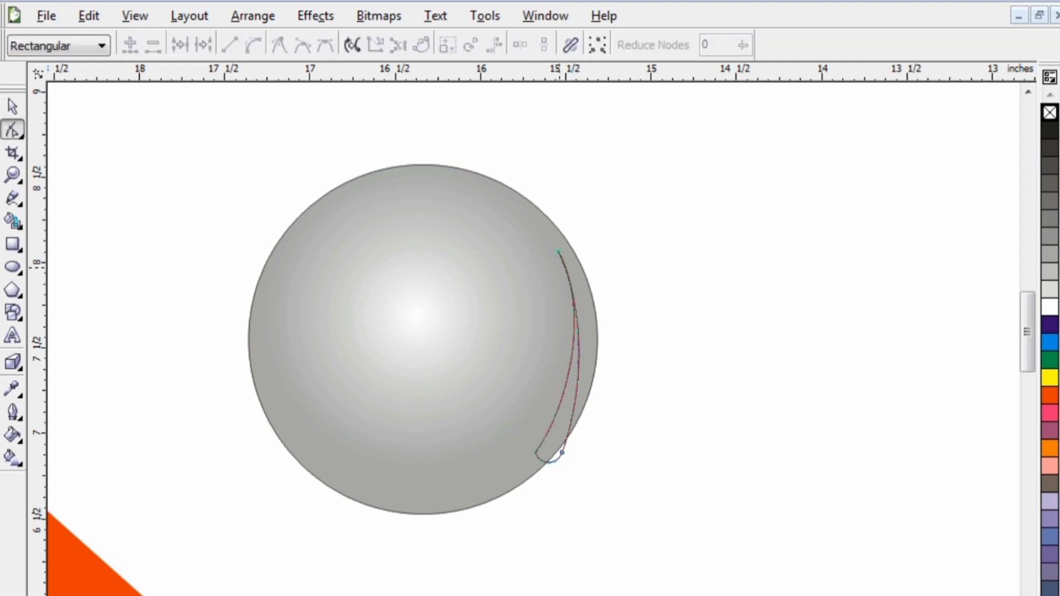
pyautogui.press('space')
pyautogui.moveTo(570, 288); pyautogui.dragTo(571, 268)
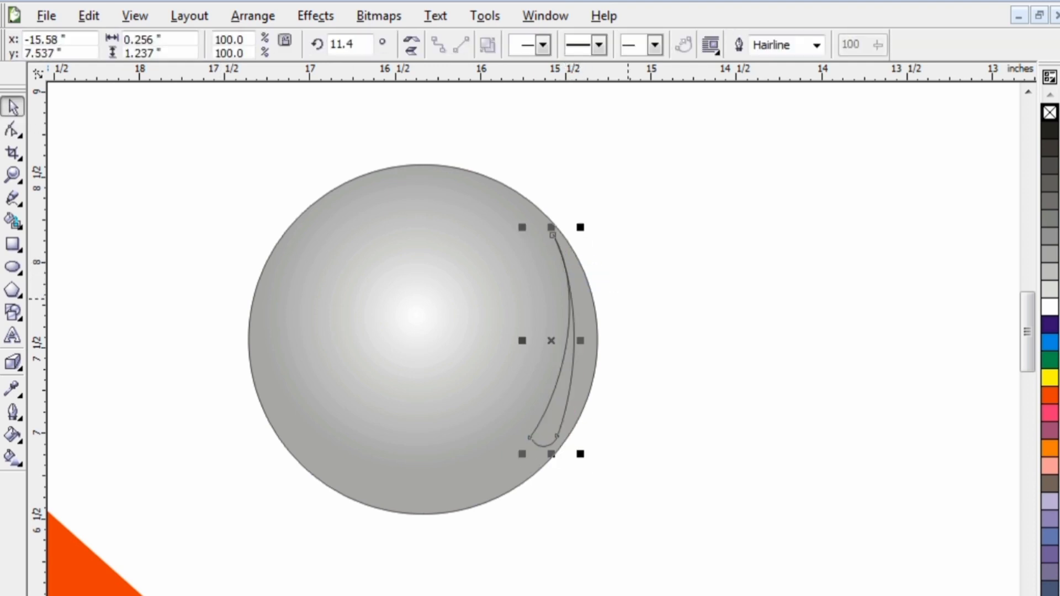
# Step: Bow the crescent's outer edge farther outward so that it follows the curvature of the sphere's right rim
pyautogui.scroll(1, 625, 327)
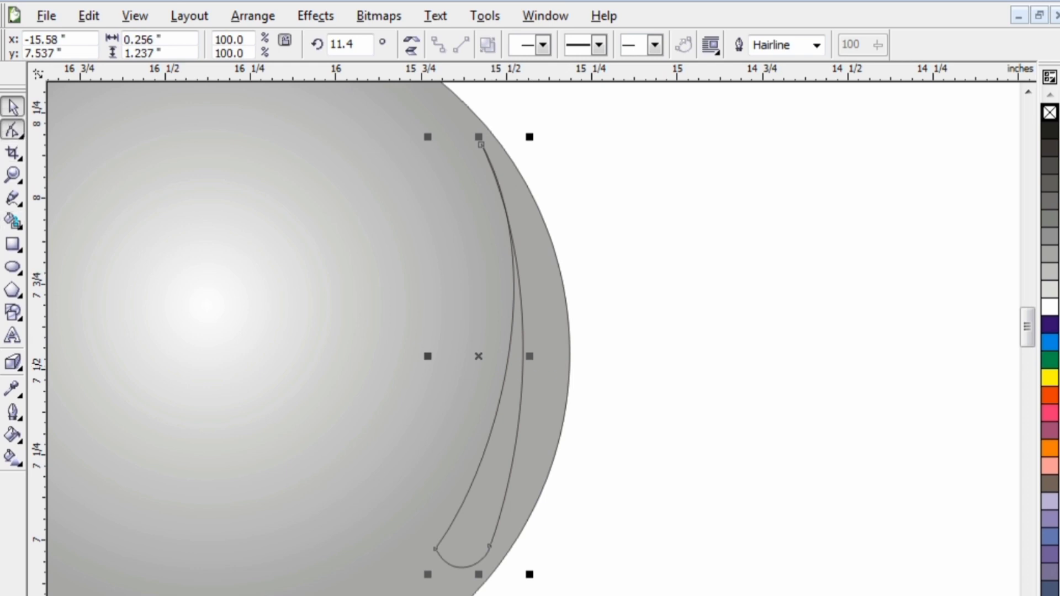
pyautogui.click(13, 129)
pyautogui.click(490, 544)
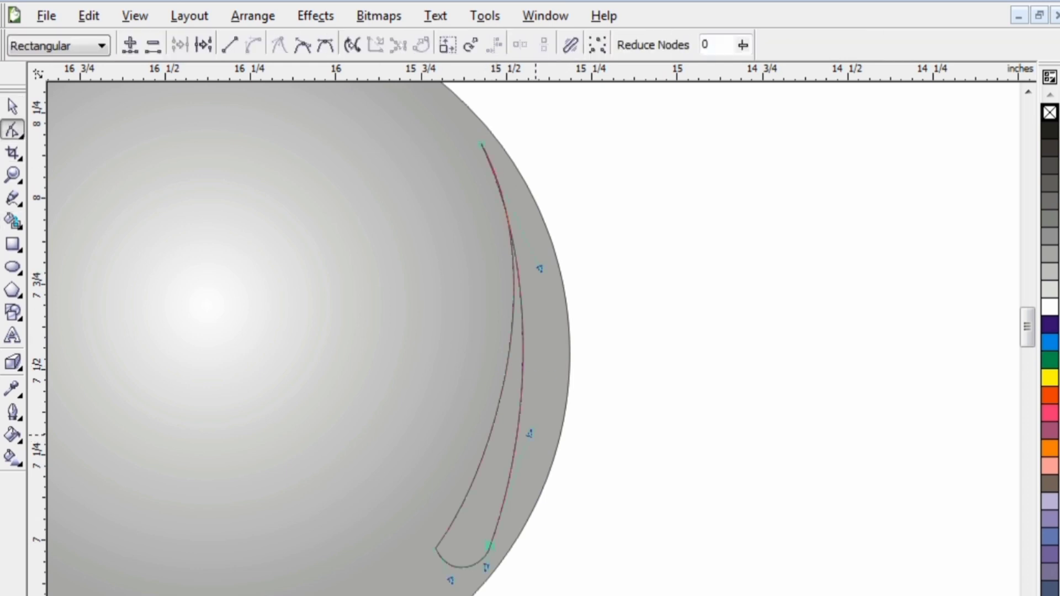
pyautogui.moveTo(529, 433); pyautogui.dragTo(578, 441)
pyautogui.moveTo(540, 268); pyautogui.dragTo(574, 252)
# Step: Bend the crescent's inner edge outward to follow the outer edge, narrowing the shape toward its upper tip
pyautogui.click(512, 332)
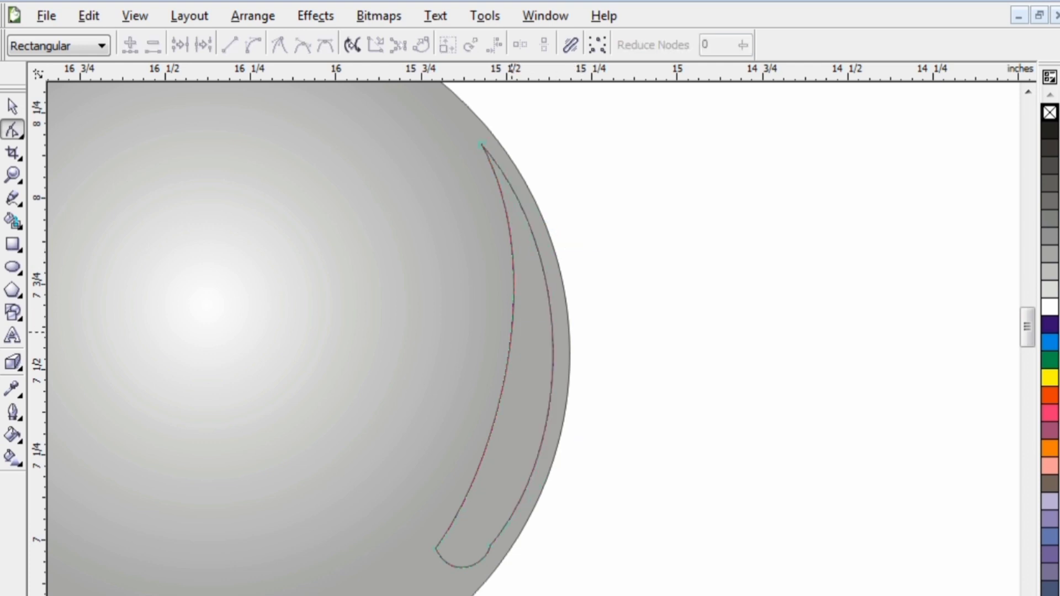
pyautogui.click(482, 145)
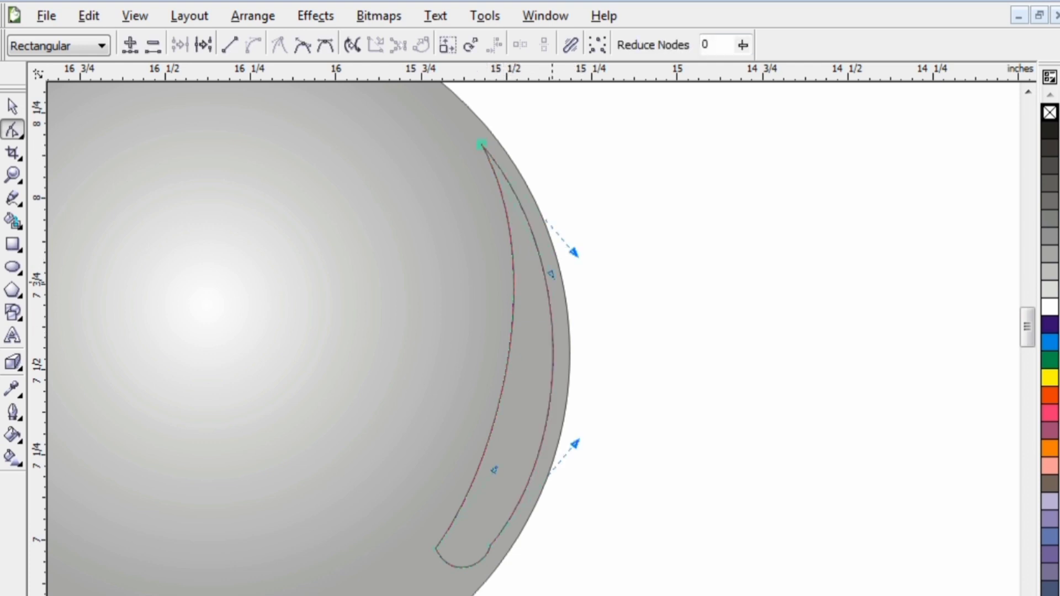
pyautogui.moveTo(574, 252); pyautogui.dragTo(589, 271)
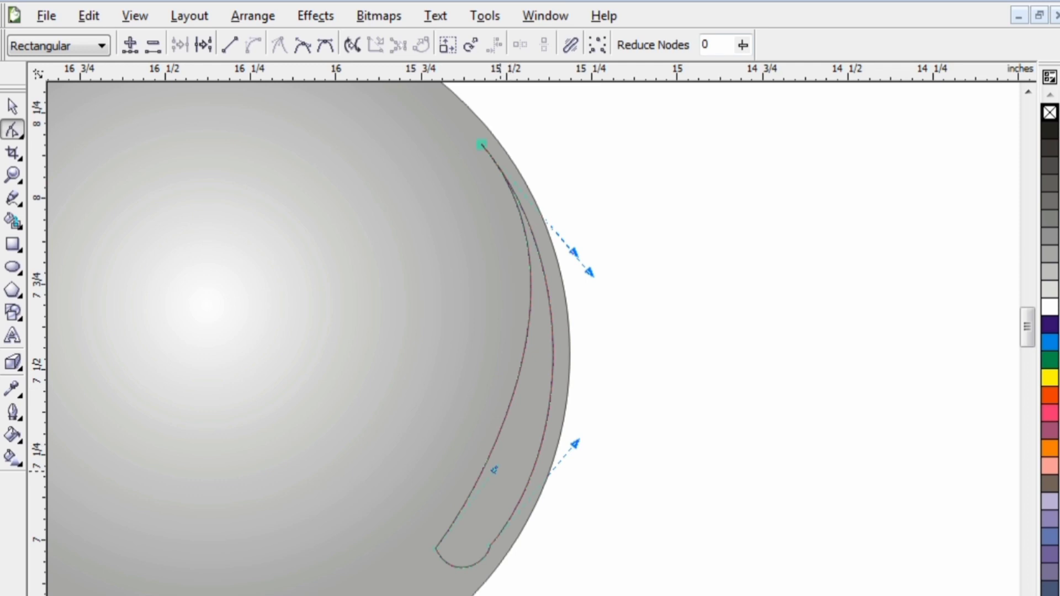
pyautogui.moveTo(494, 470); pyautogui.dragTo(528, 498)
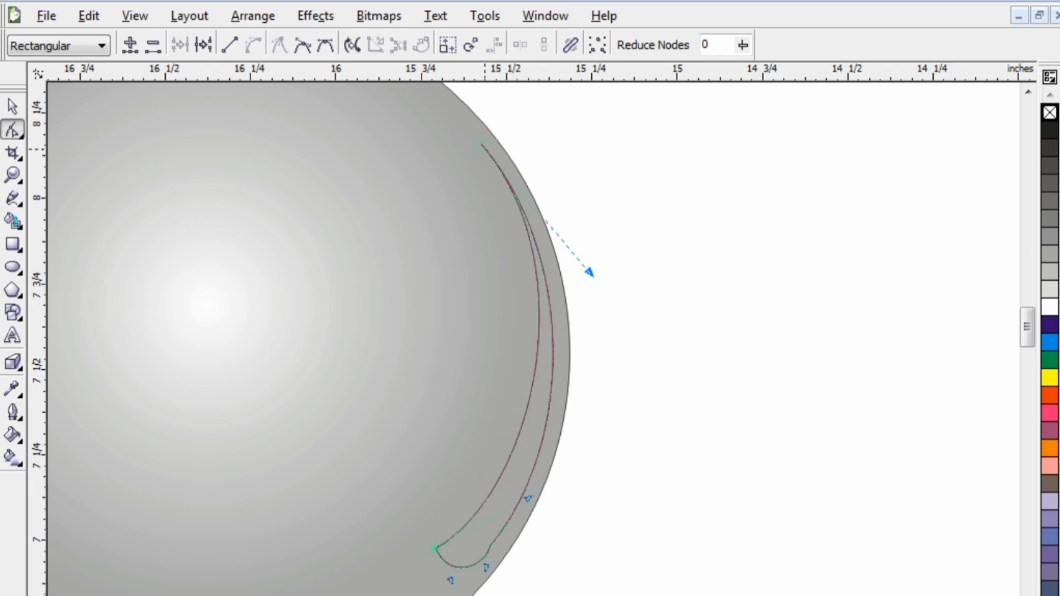
pyautogui.click(513, 169)
pyautogui.click(481, 145)
pyautogui.moveTo(481, 144); pyautogui.dragTo(413, 144)
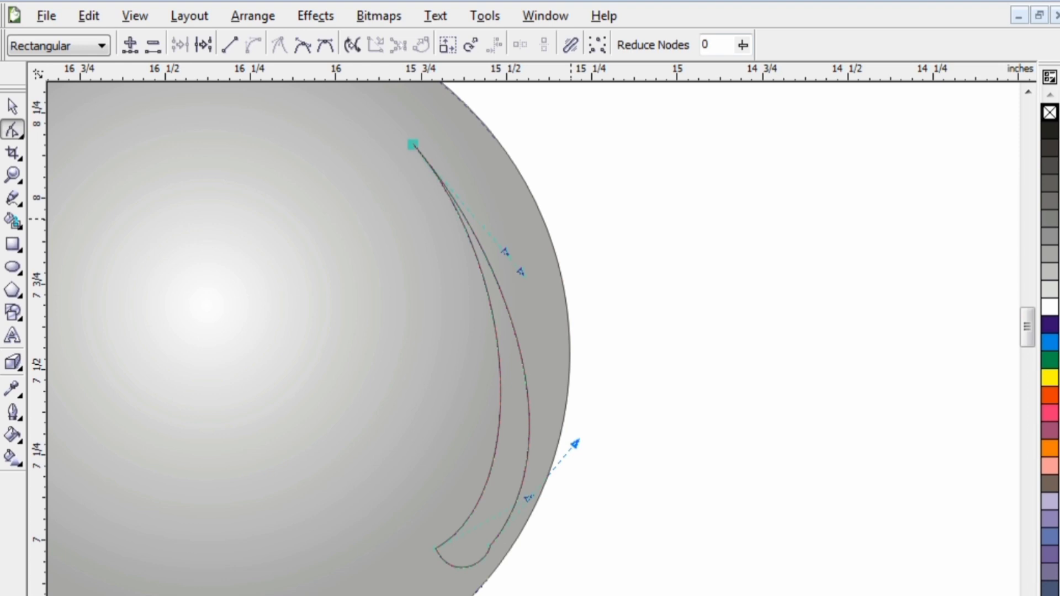
pyautogui.moveTo(412, 144); pyautogui.dragTo(481, 145)
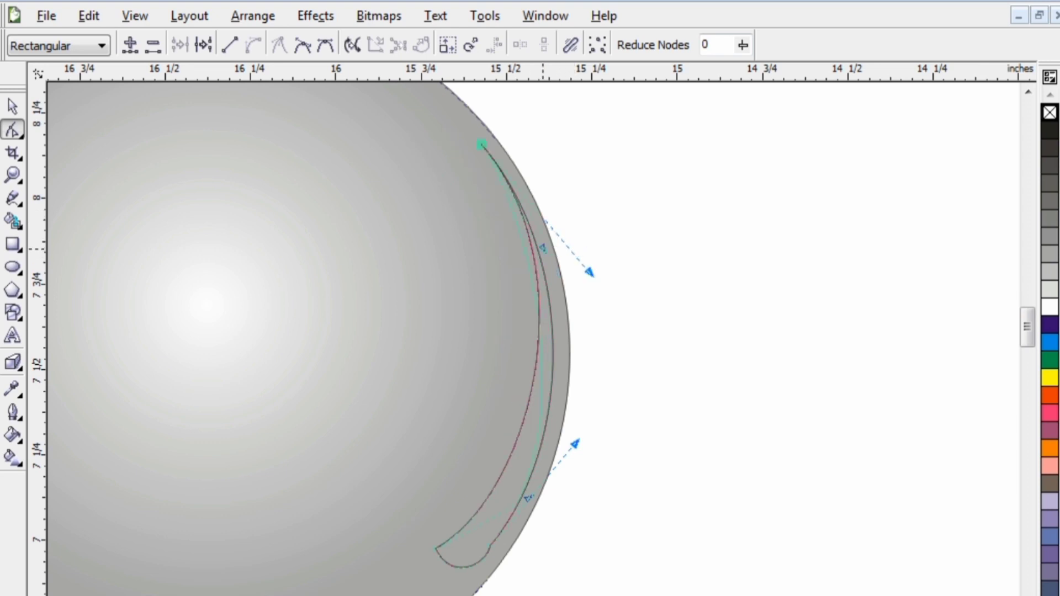
# Step: Refine the crescent's two long edges, bringing the outer one closer to the rim and widening the lower part inward
pyautogui.moveTo(574, 253)
pyautogui.mouseDown()
pyautogui.moveTo(586, 247)
pyautogui.moveTo(574, 256)
pyautogui.mouseUp()
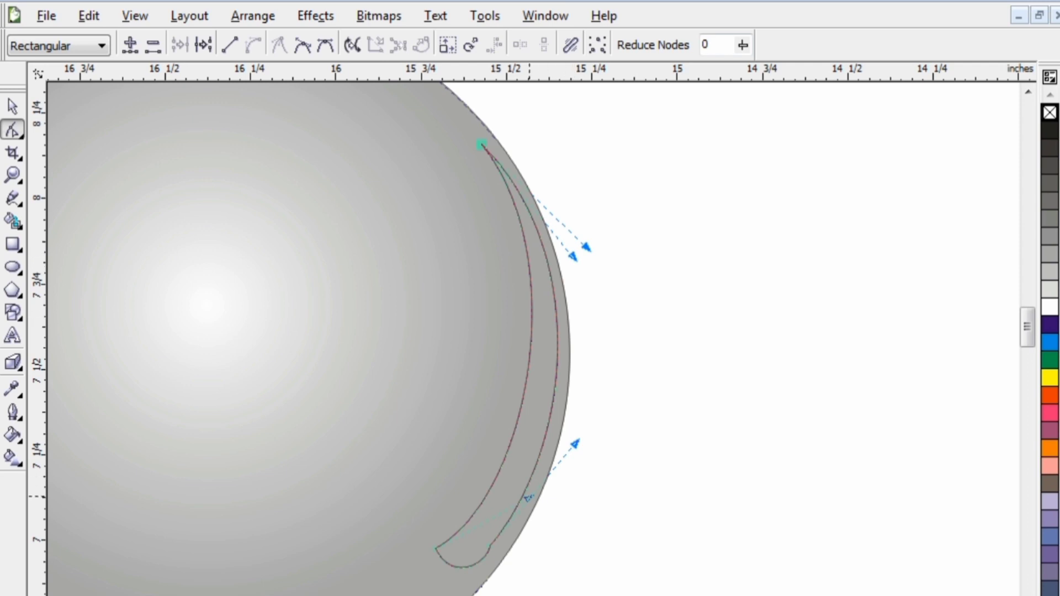
pyautogui.moveTo(528, 497); pyautogui.dragTo(499, 470)
pyautogui.click(494, 525)
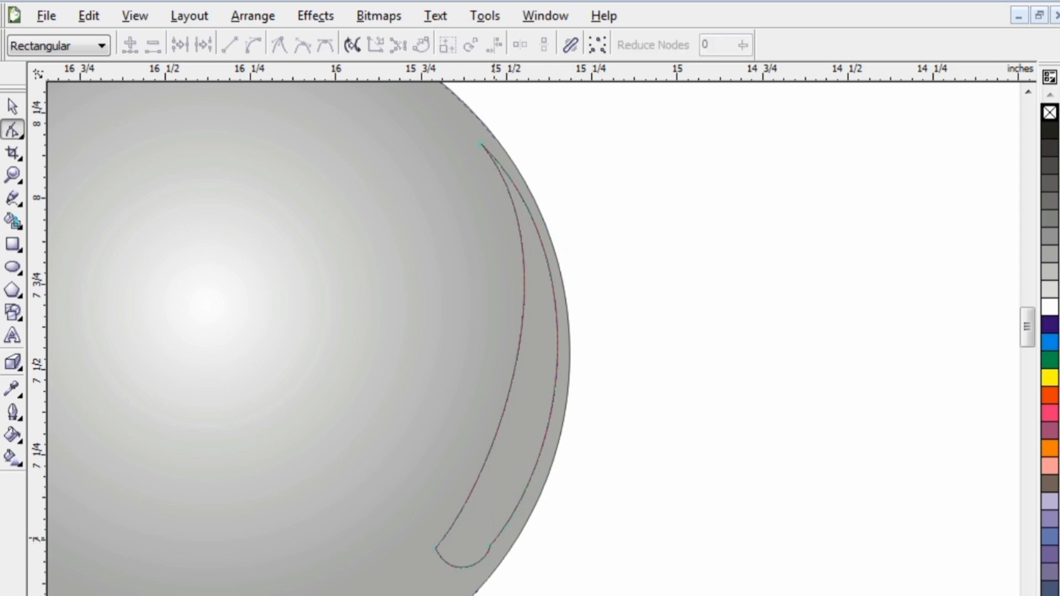
# Step: Fill the crescent highlight with white, trying light grey as an alternative
pyautogui.scroll(-2, 584, 197)
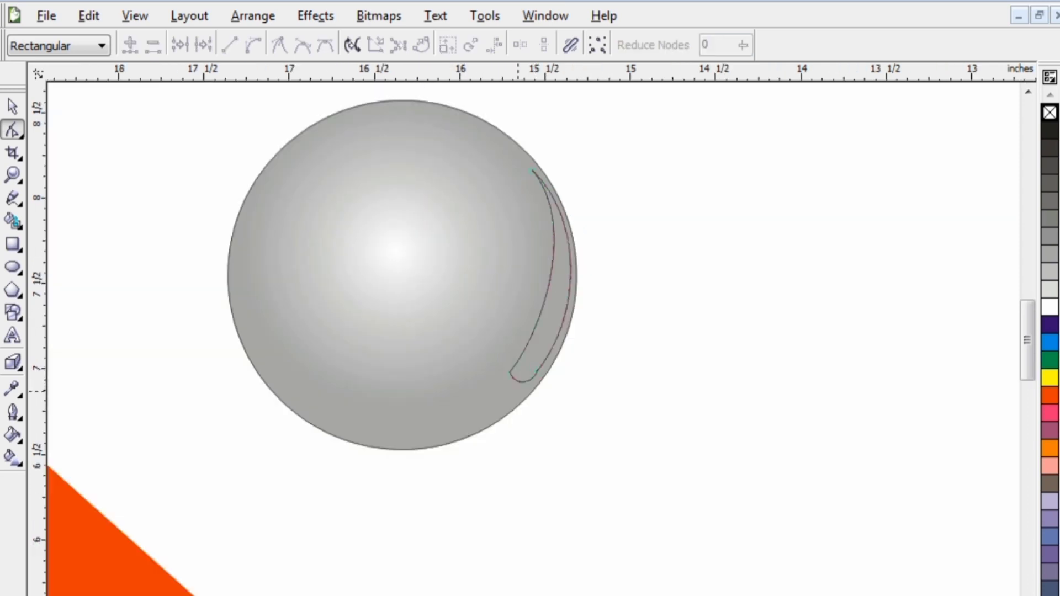
pyautogui.click(1049, 306)
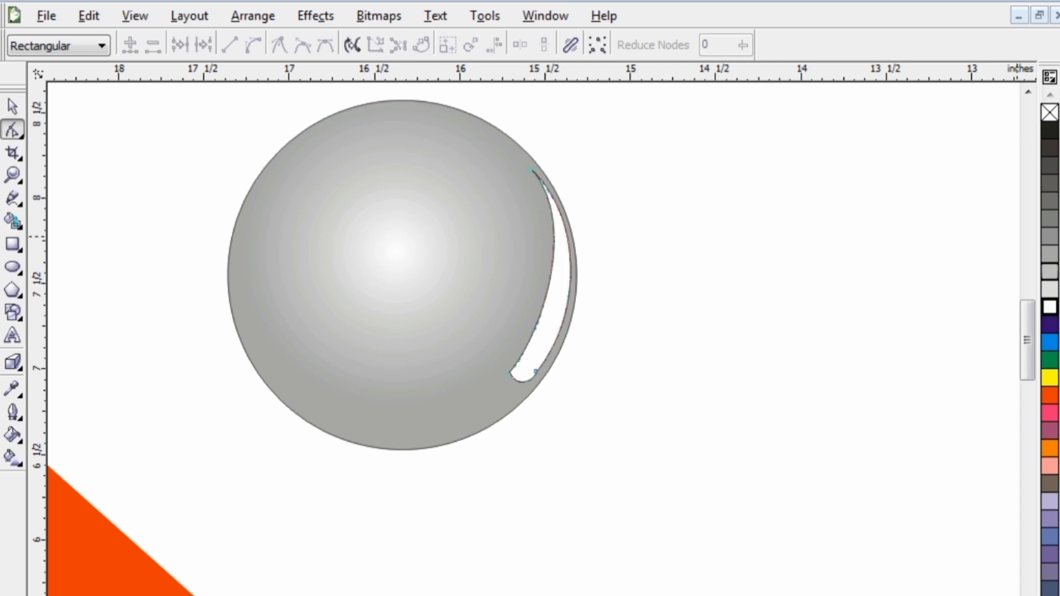
pyautogui.click(1049, 289)
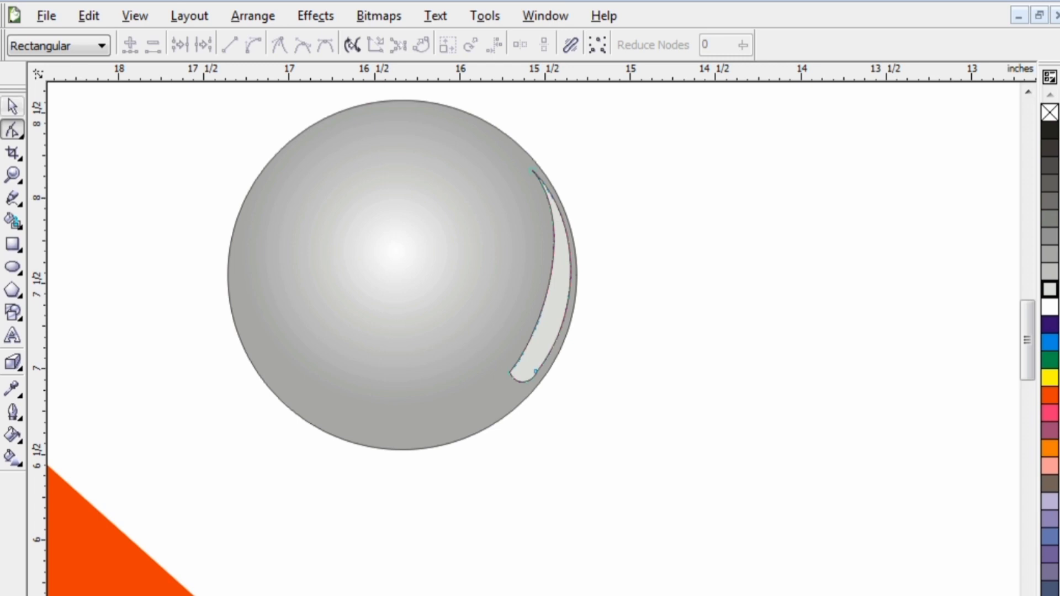
pyautogui.click(12, 106)
pyautogui.click(564, 290)
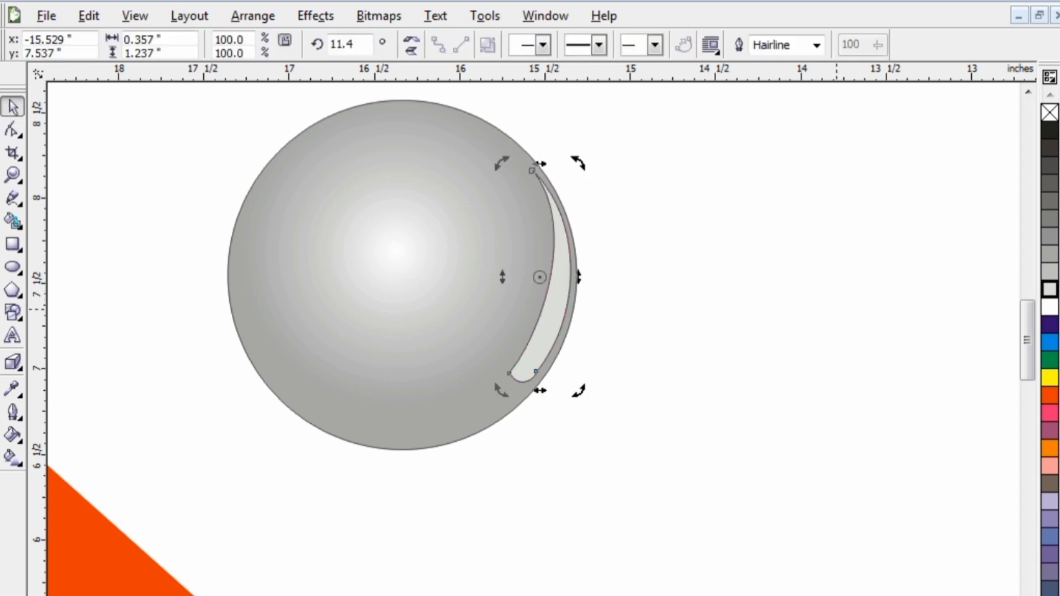
pyautogui.click(1048, 306)
pyautogui.press('Escape')
# Step: Delete the crescent highlight from the sphere
pyautogui.scroll(-2, 549, 372)
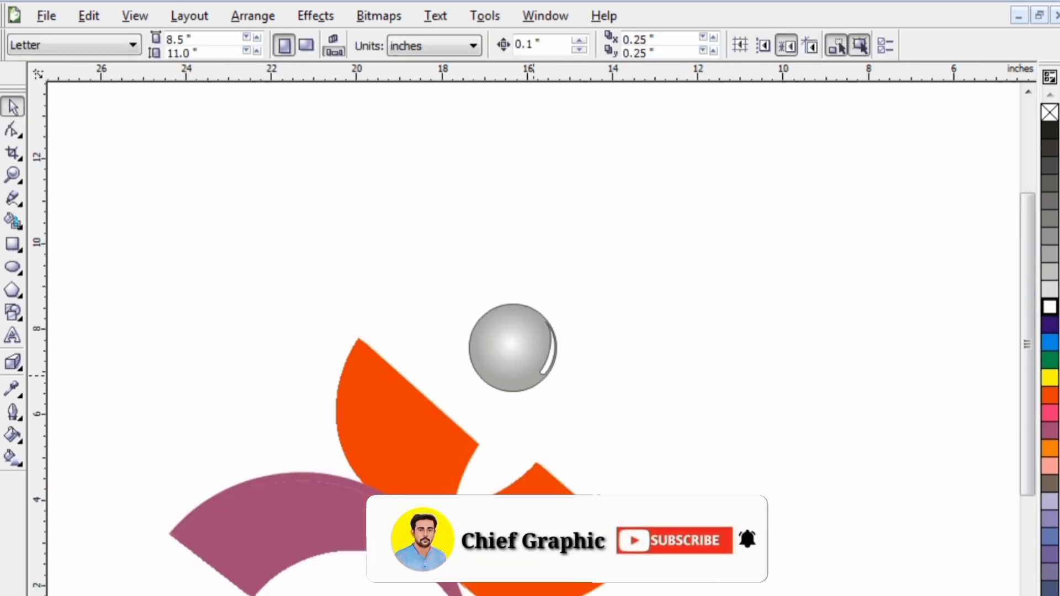
pyautogui.click(543, 371)
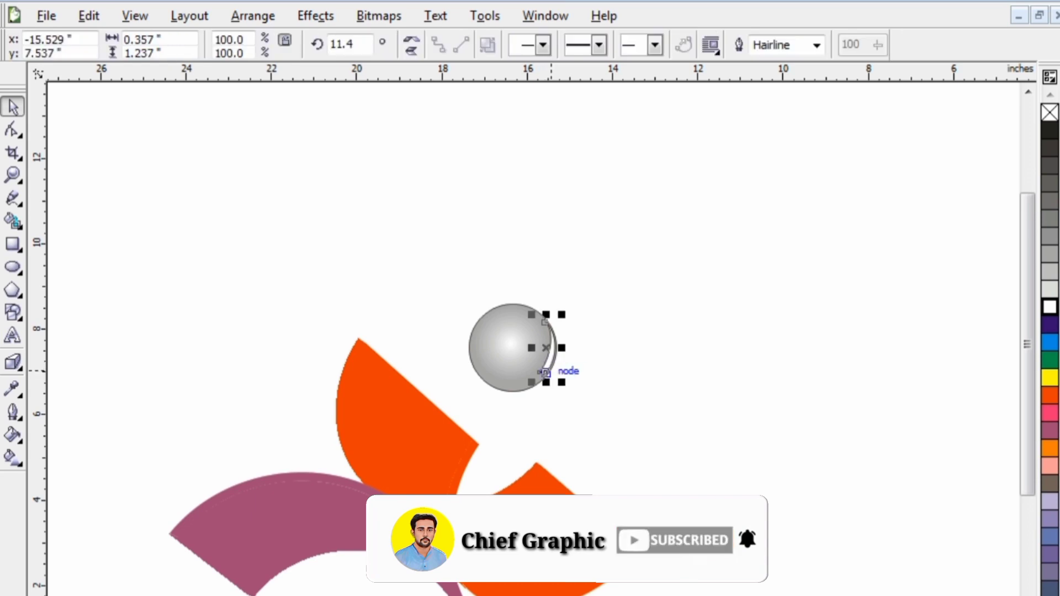
pyautogui.press('Delete')
# Step: Select the sphere together with all the orange and purple shapes and move them upward and slightly left as one
pyautogui.scroll(-1, 664, 429)
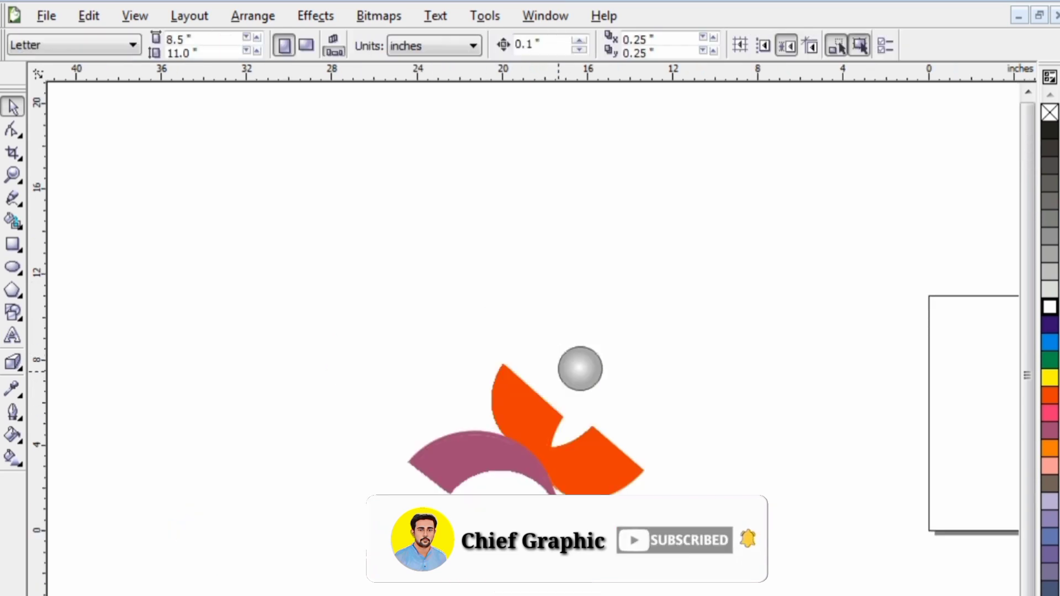
pyautogui.click(602, 386)
pyautogui.click(379, 307)
pyautogui.moveTo(379, 308); pyautogui.dragTo(668, 566)
pyautogui.moveTo(524, 454); pyautogui.dragTo(496, 317)
pyautogui.rightClick(496, 316)
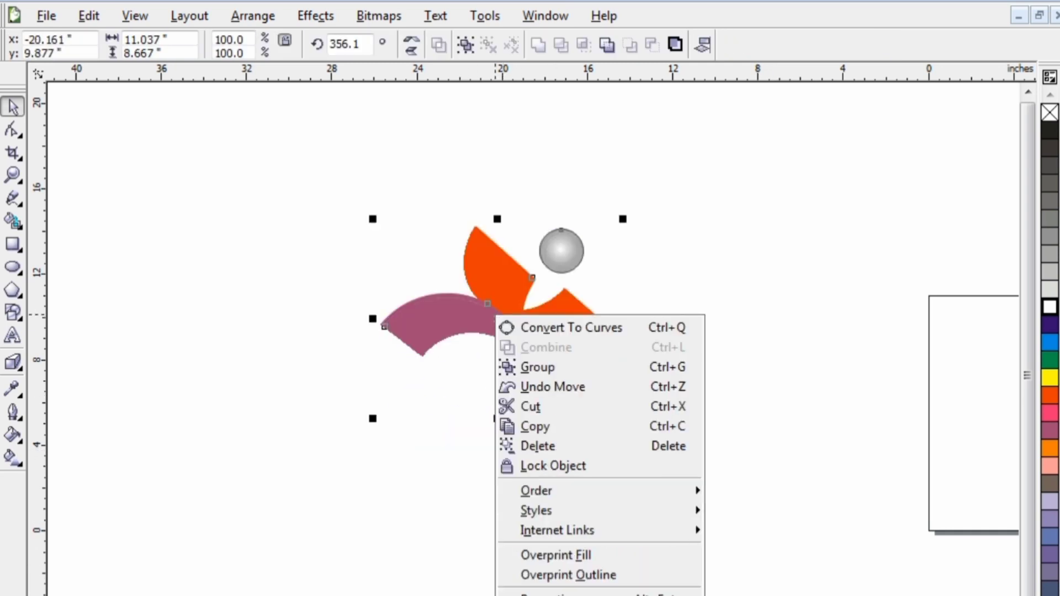
pyautogui.press('Escape')
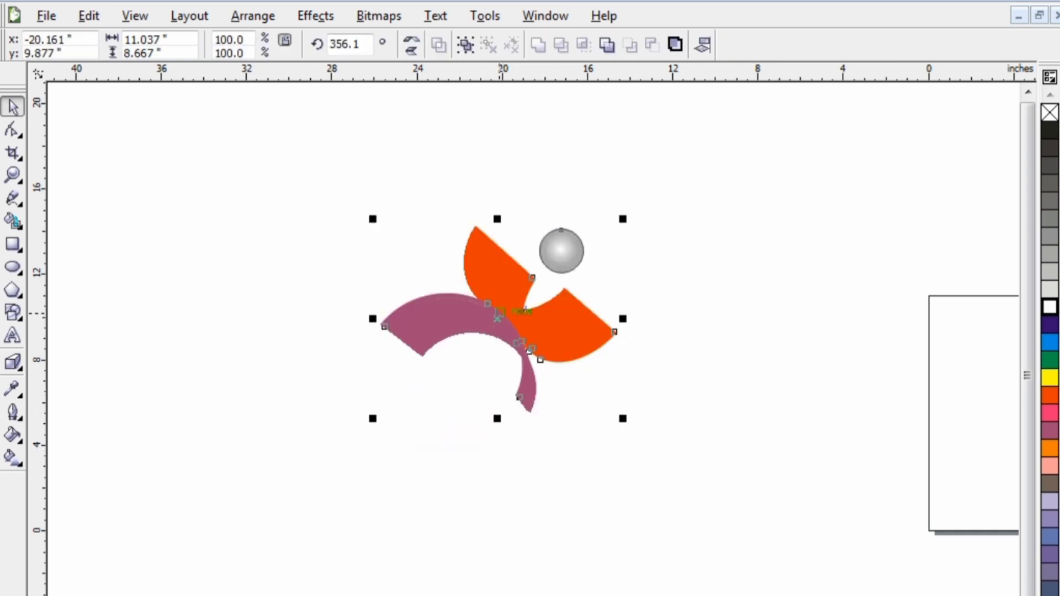
pyautogui.scroll(1, 467, 251)
pyautogui.press('Escape')
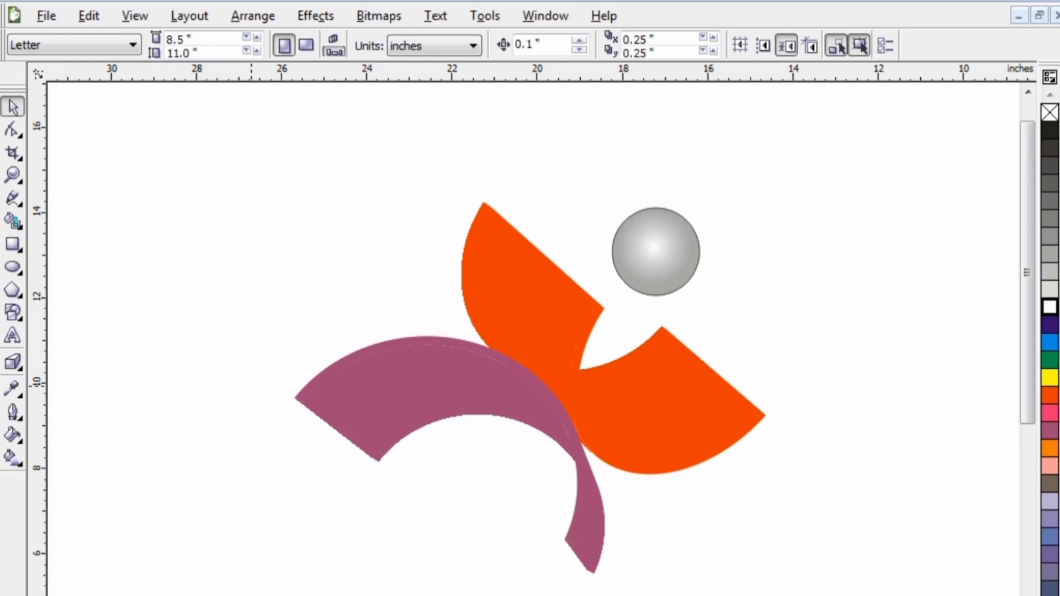